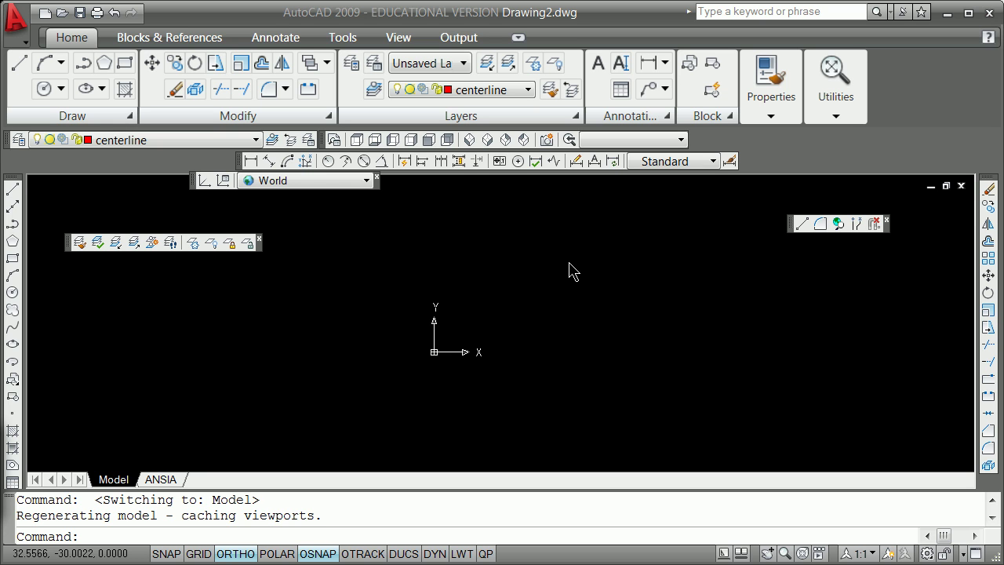
# Turn off Ortho mode and object snapping for freehand point picking
pyautogui.click(567, 266)
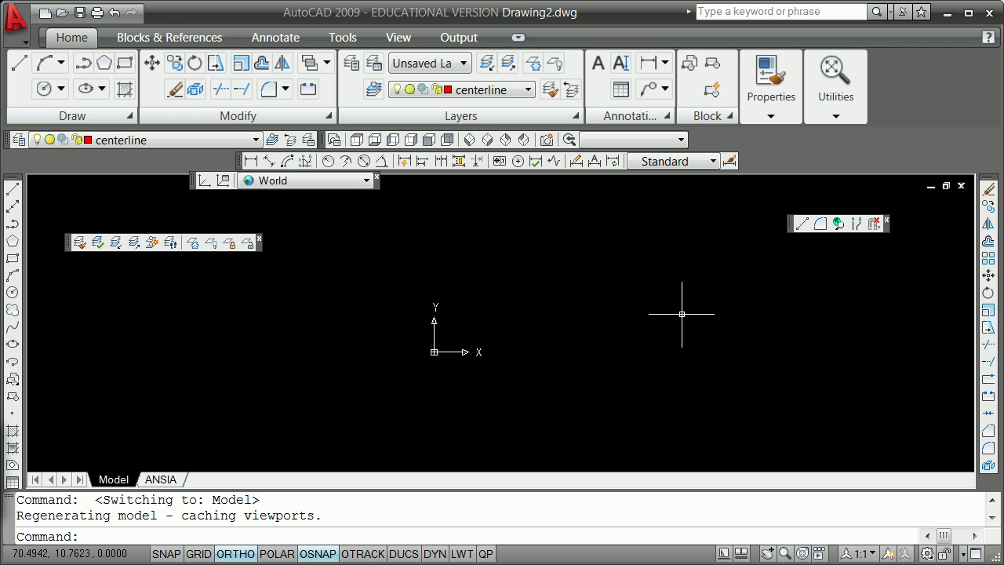
pyautogui.click(236, 554)
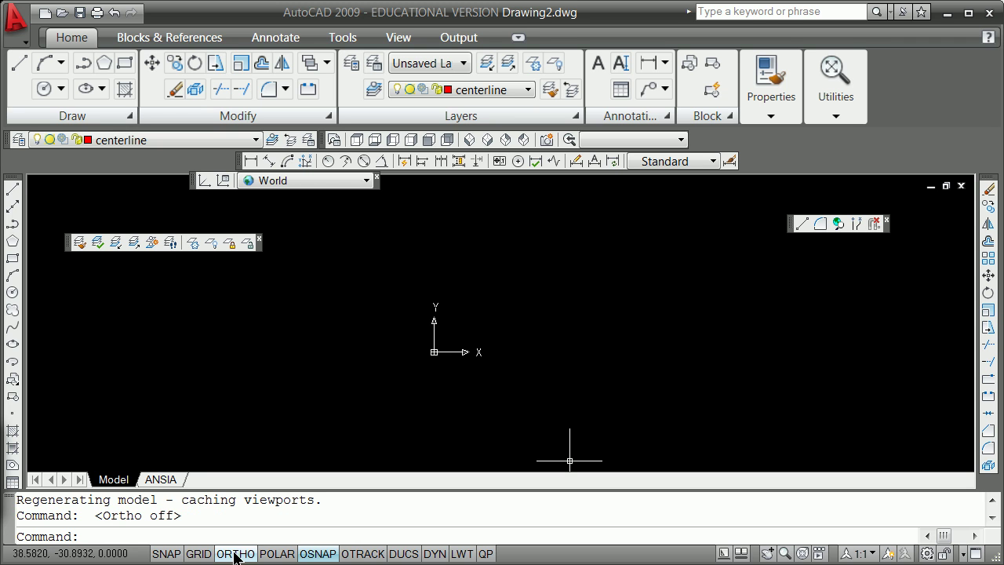
pyautogui.click(316, 553)
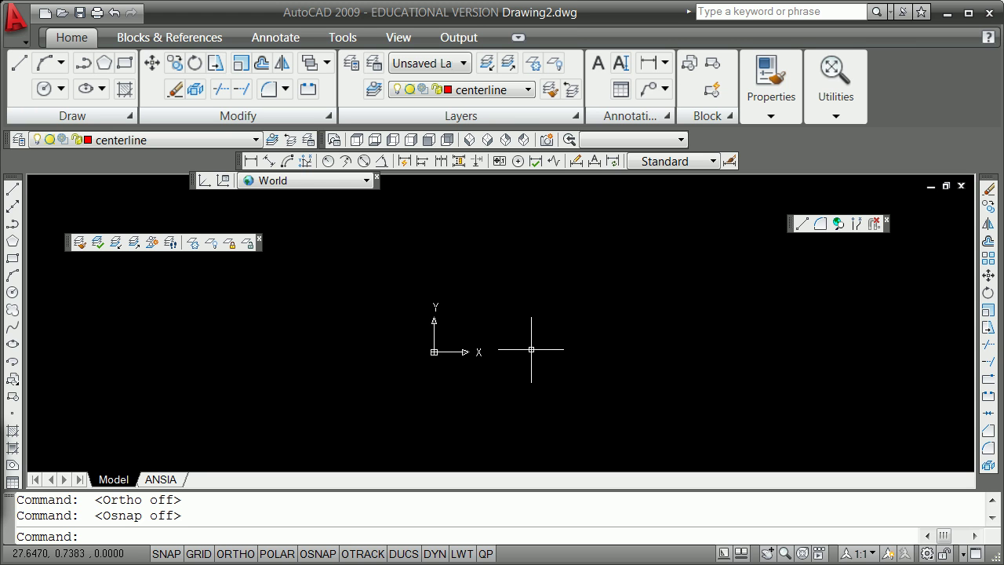
# Draw a line about 31.7 units long above and right of the origin, sloping down to the right
pyautogui.click(14, 190)
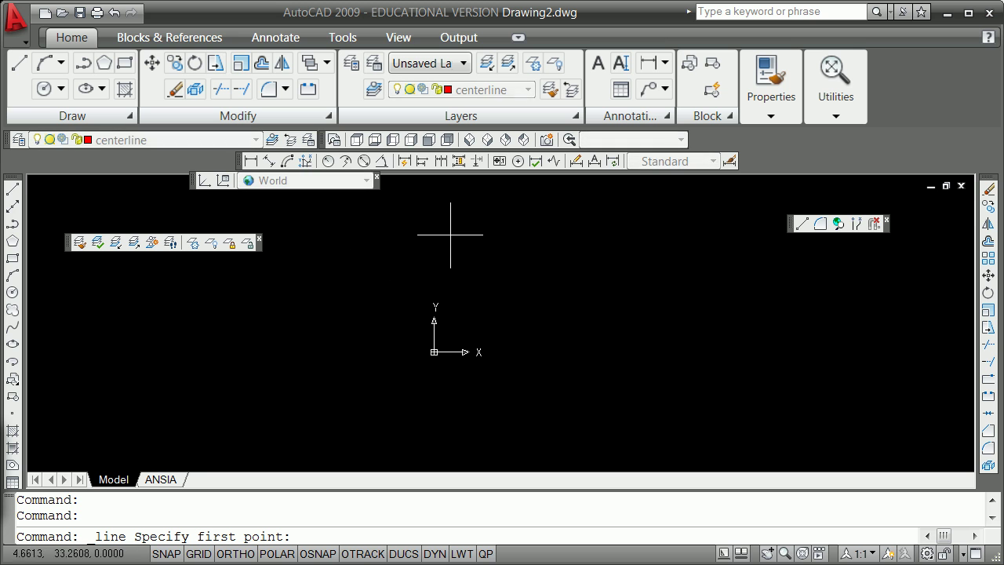
pyautogui.click(515, 200)
pyautogui.click(611, 253)
pyautogui.press('Return')
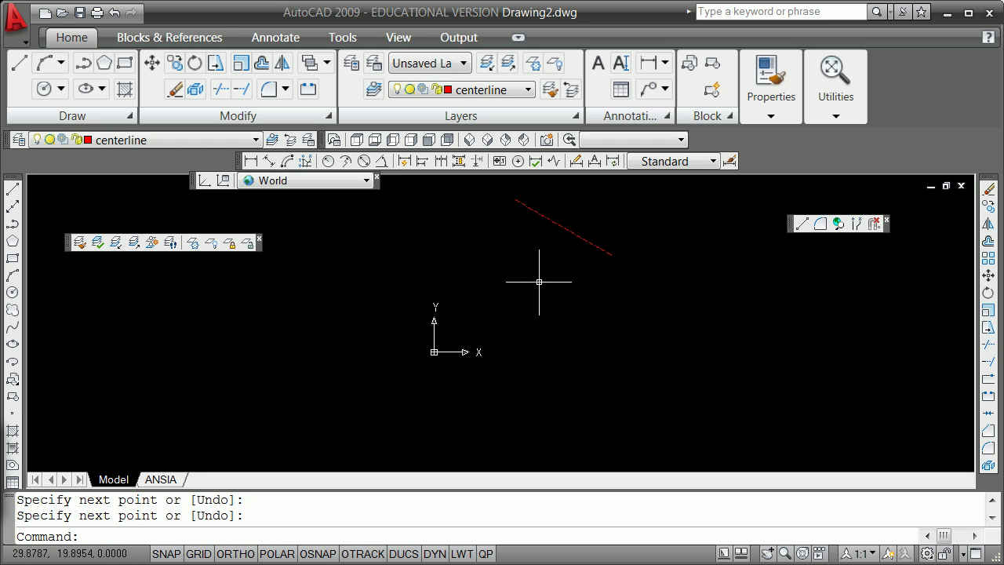
# Draw a line about 16.1 units long below the first line, rising to the right
pyautogui.click(13, 192)
pyautogui.click(538, 304)
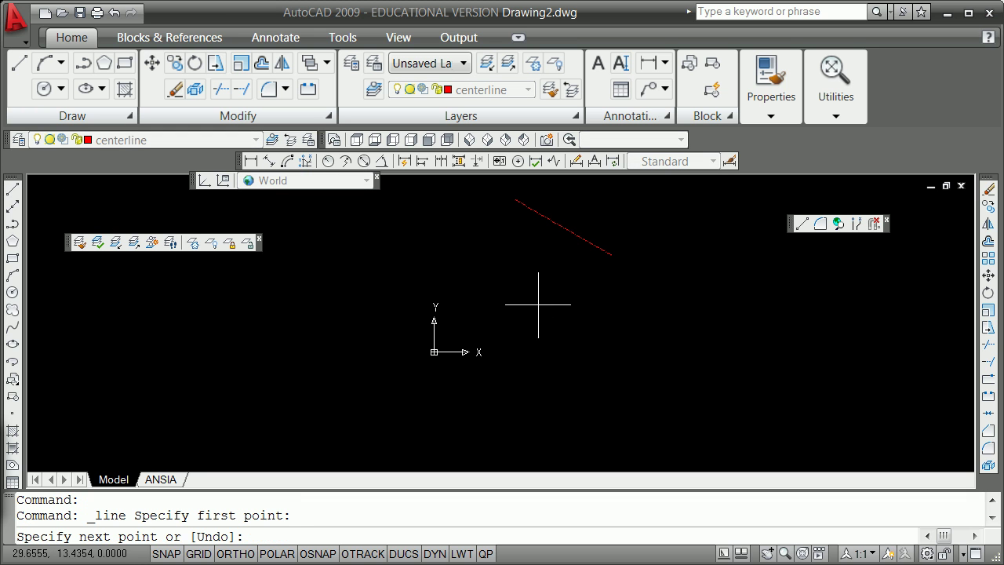
pyautogui.click(581, 267)
pyautogui.press('Return')
# Draw a steep line about 16.2 units long, falling to the right from just below the first line's lower end
pyautogui.press('Return')
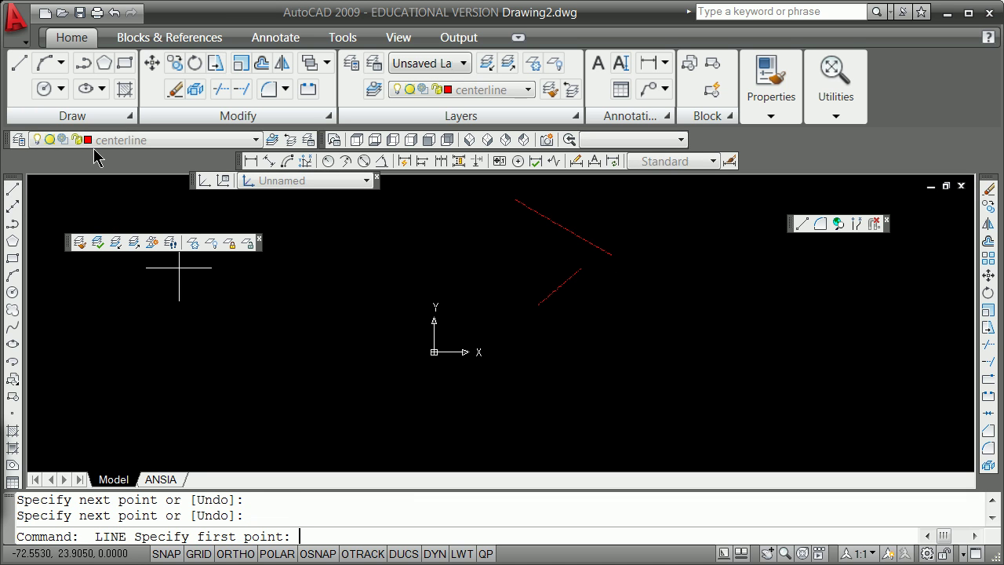
pyautogui.click(12, 191)
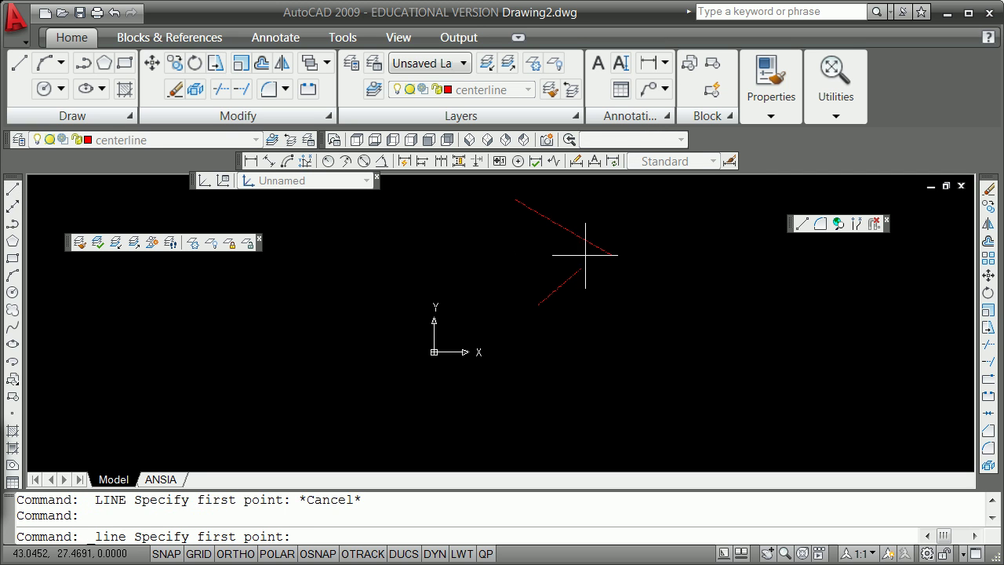
pyautogui.click(585, 254)
pyautogui.click(608, 306)
pyautogui.press('Return')
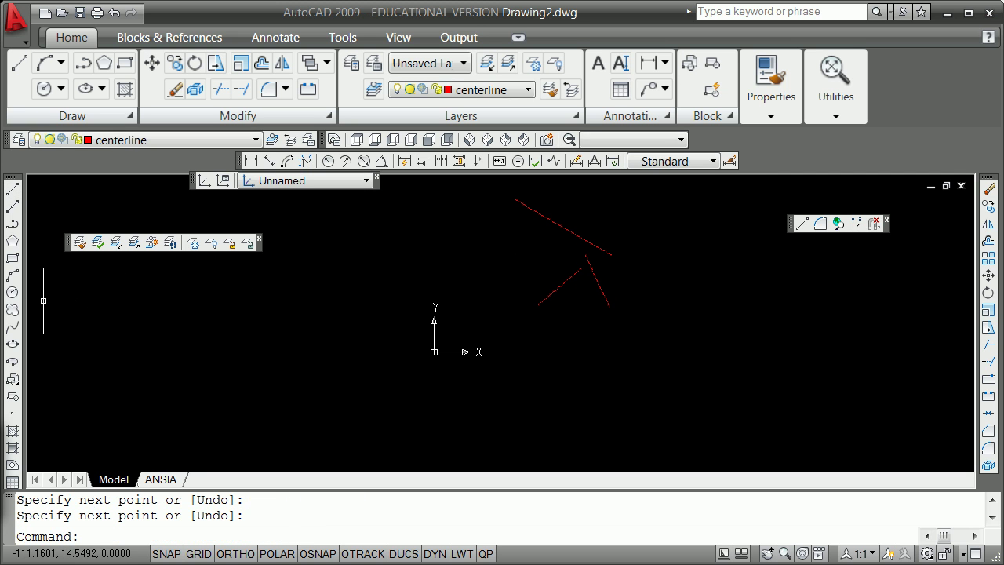
# Draw a line about 13.2 units long beside the first line's upper end, rising to the right
pyautogui.press('Return')
pyautogui.click(12, 191)
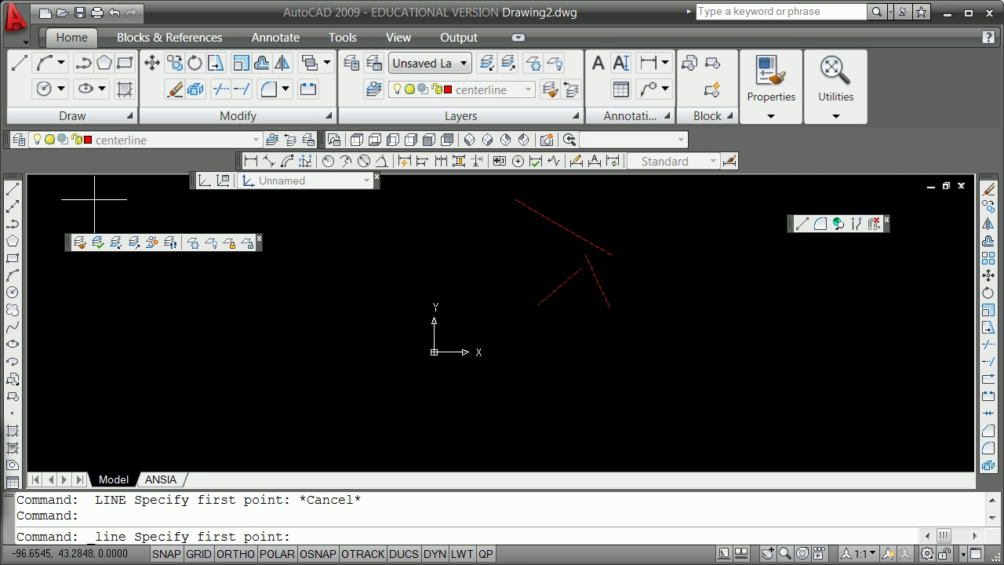
pyautogui.click(481, 219)
pyautogui.click(512, 188)
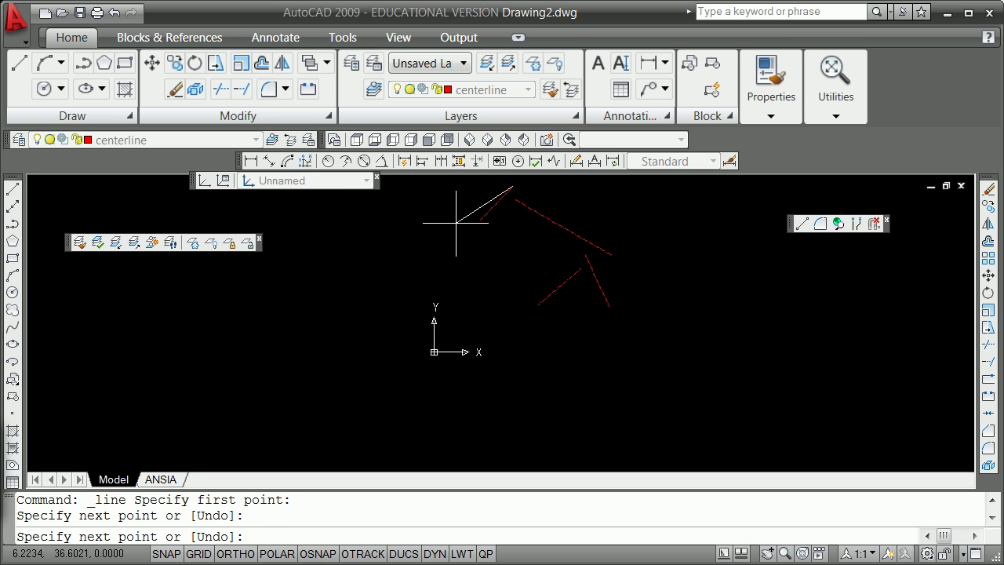
pyautogui.press('Escape')
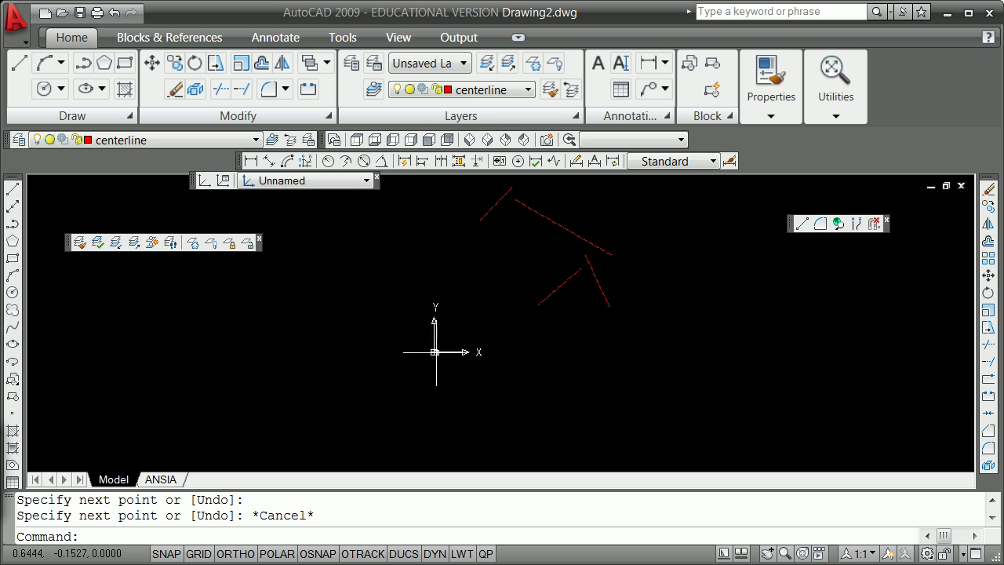
# List the length, angle and endpoint coordinates of the shortest line, beside the long line's upper end
pyautogui.scroll(-2, 433, 347)
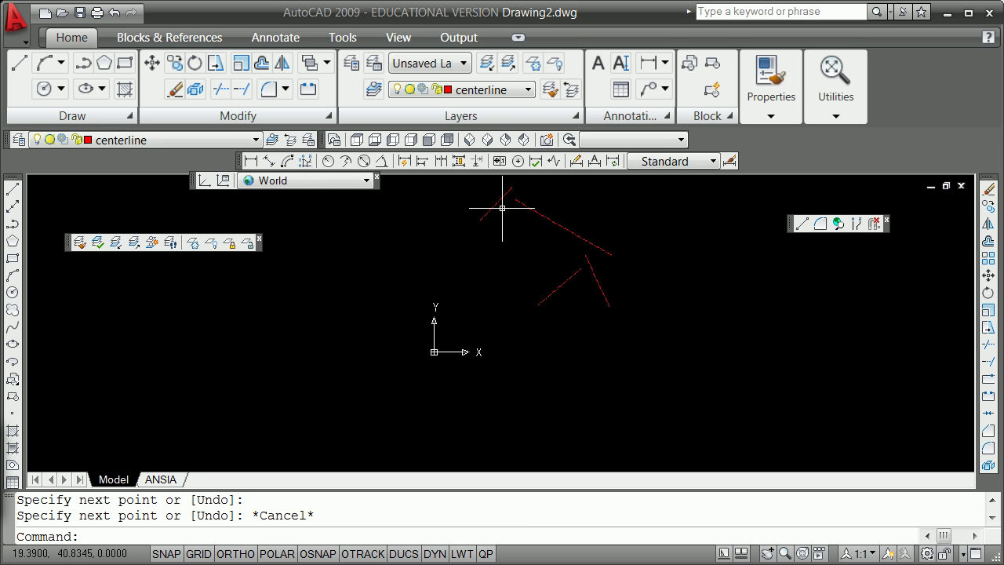
pyautogui.write('ist')
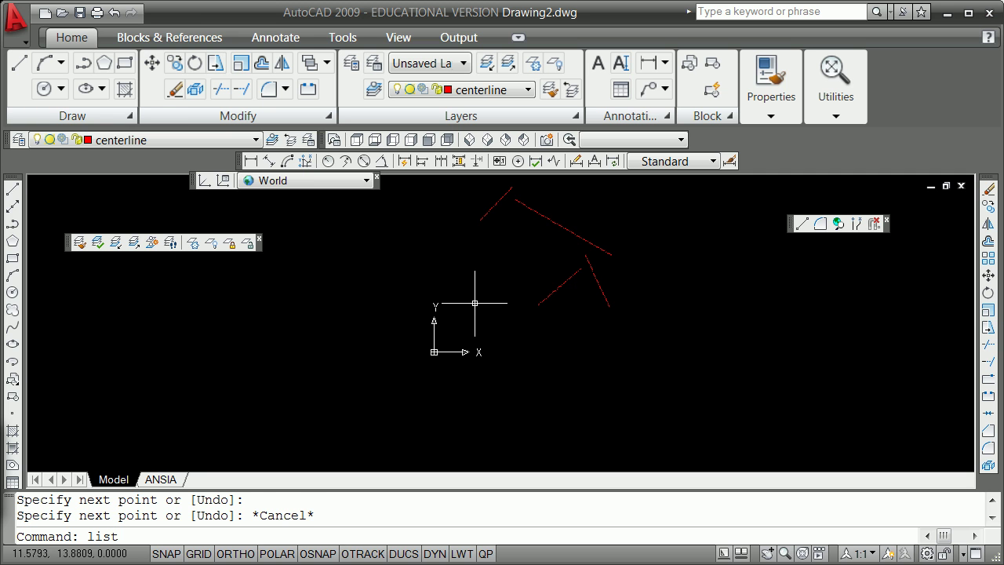
pyautogui.press('Return')
pyautogui.click(496, 204)
pyautogui.press('Return')
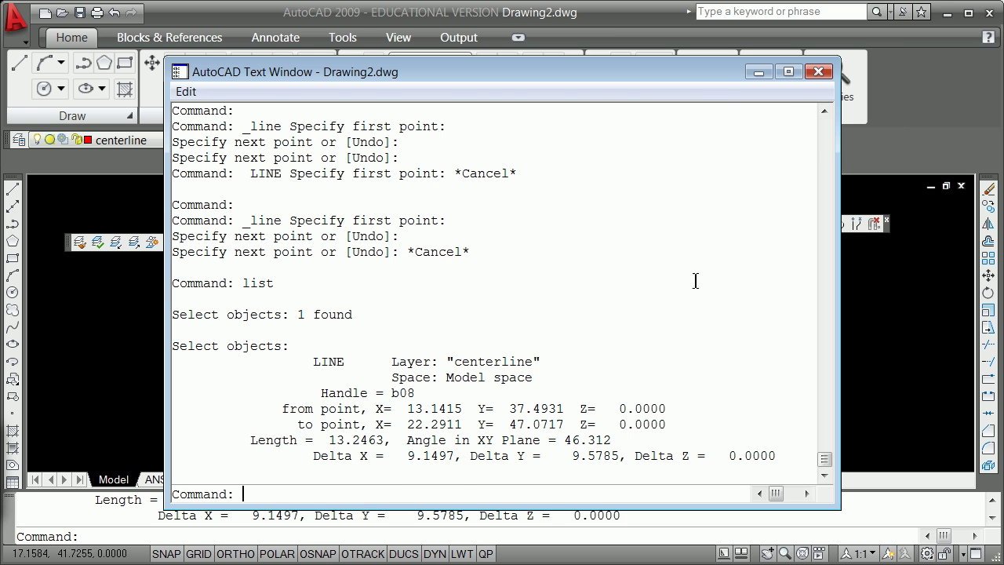
pyautogui.click(818, 71)
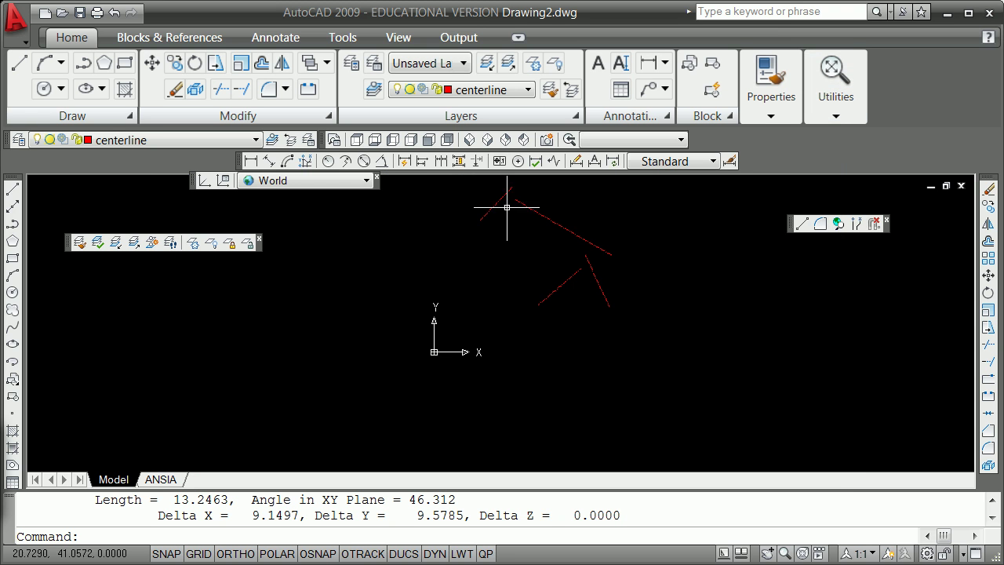
# List the geometric data of the longest line and close the listing
pyautogui.write('list')
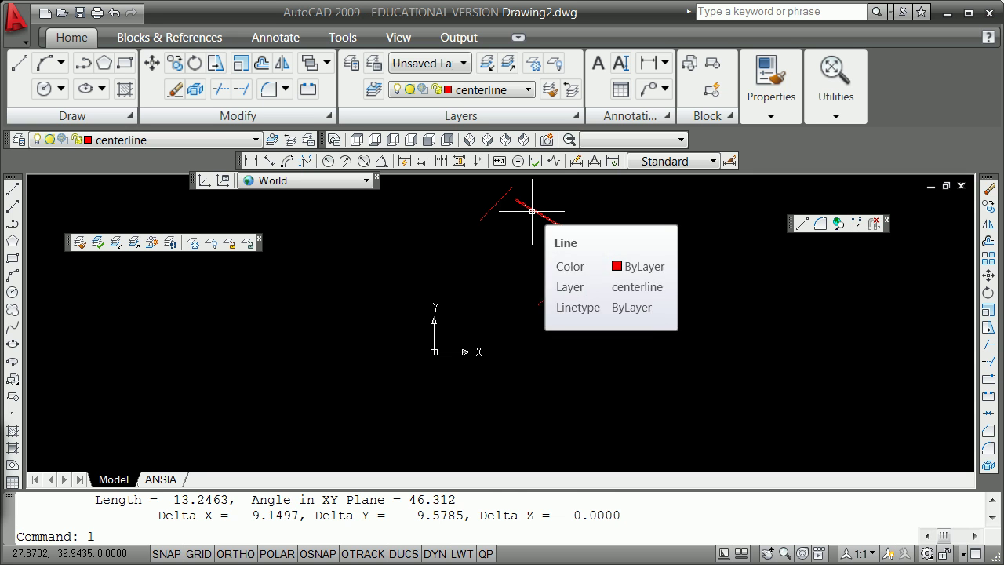
pyautogui.press('Return')
pyautogui.click(531, 211)
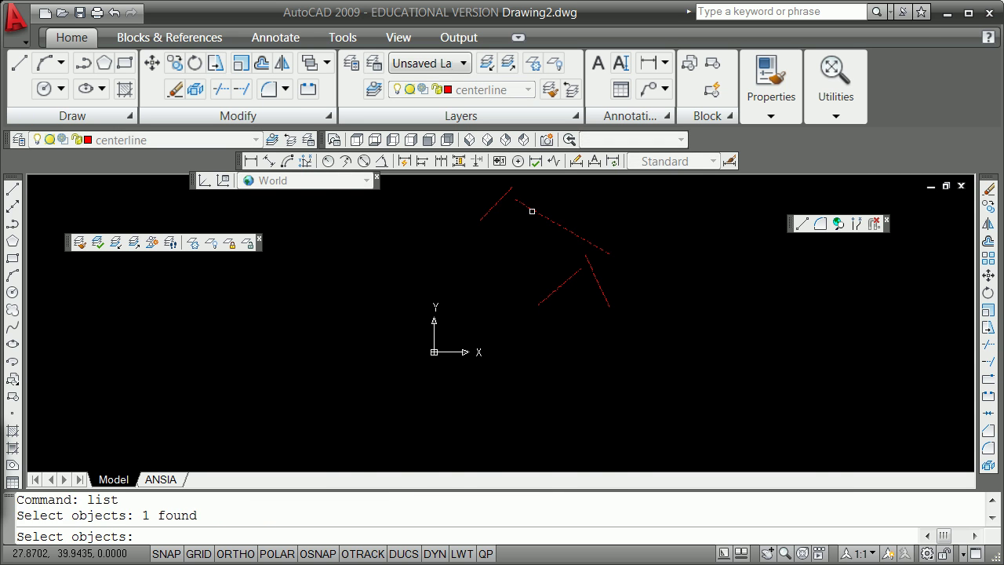
pyautogui.press('Return')
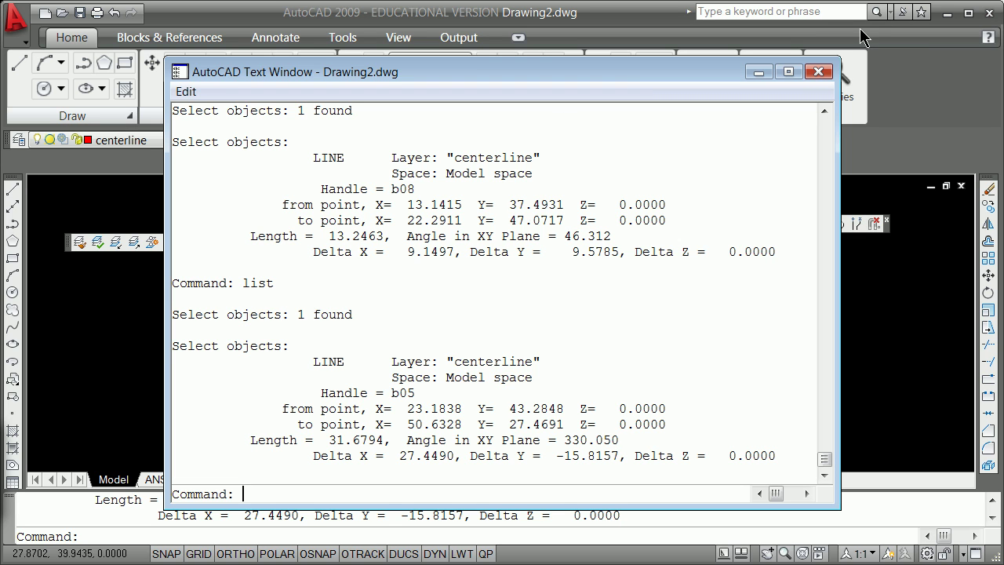
pyautogui.click(822, 73)
# List the geometric data of the rising line below the longest one and close the listing
pyautogui.write('list')
pyautogui.press('Return')
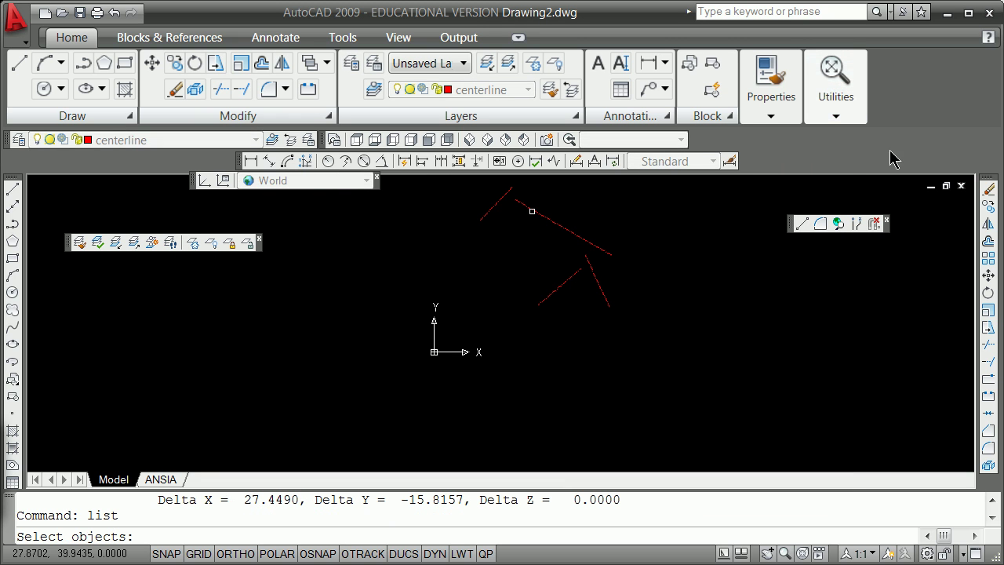
pyautogui.click(560, 291)
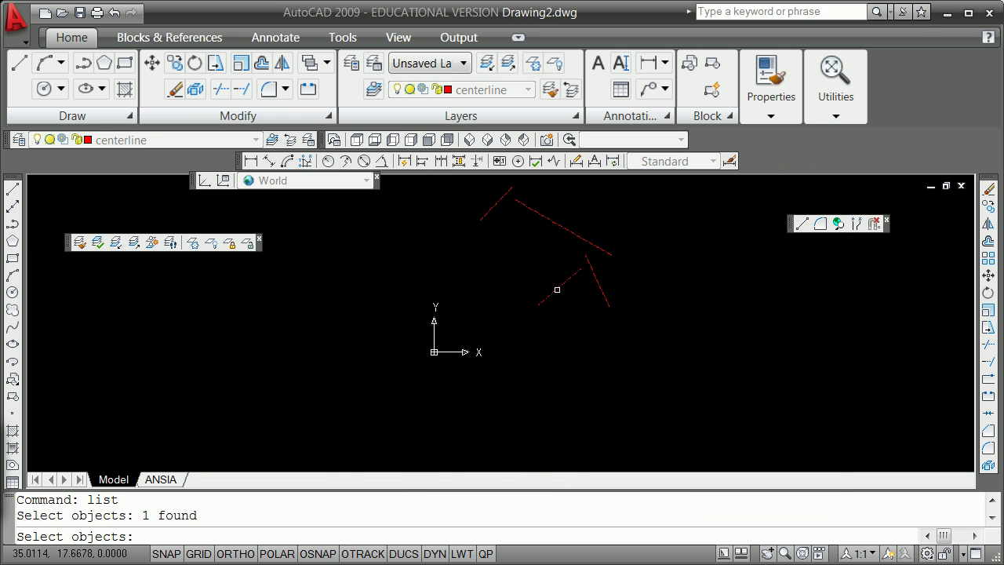
pyautogui.press('Return')
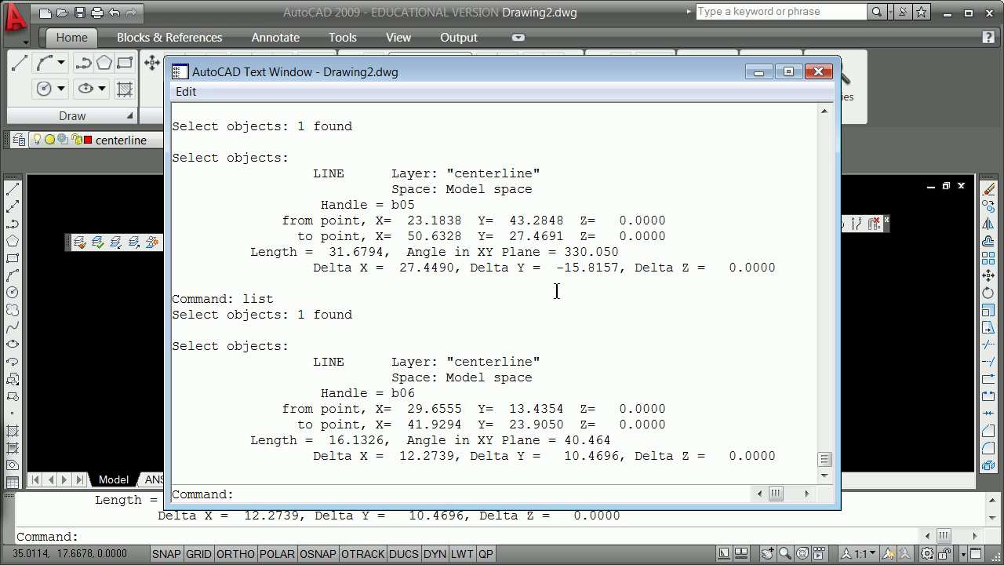
pyautogui.click(818, 71)
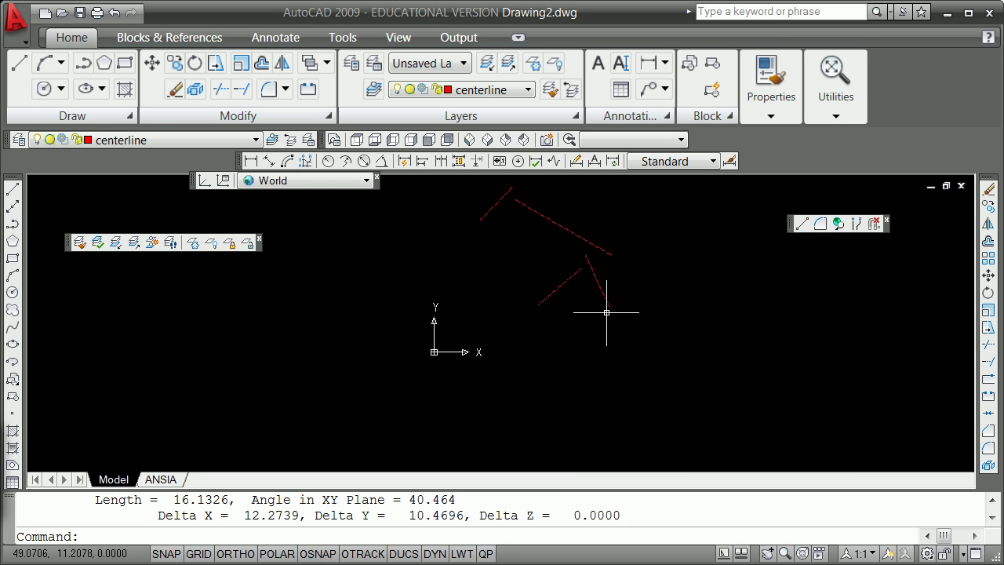
# List the geometric data of the steep falling line and close the listing
pyautogui.write('ist')
pyautogui.press('Return')
pyautogui.click(598, 280)
pyautogui.press('Return')
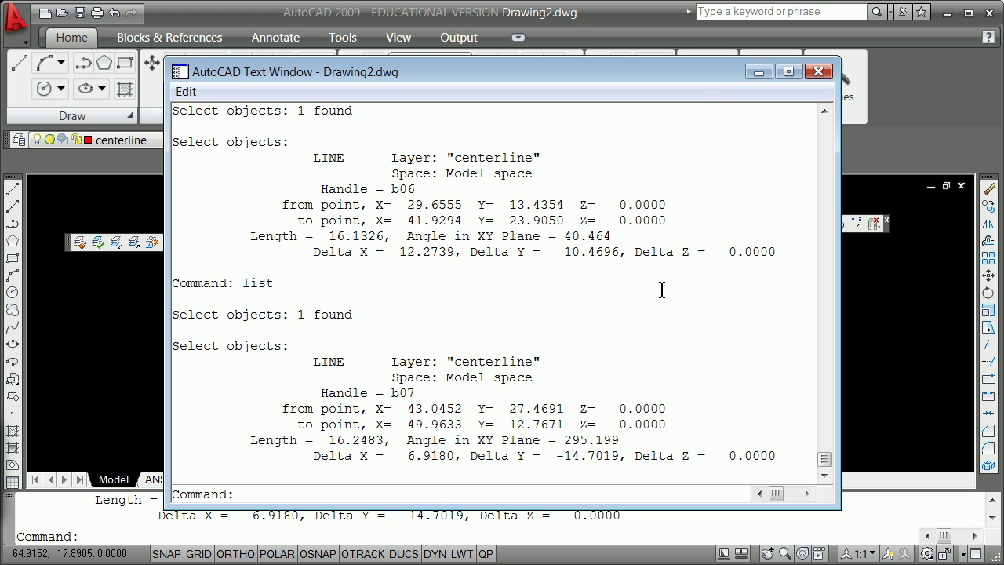
pyautogui.click(818, 71)
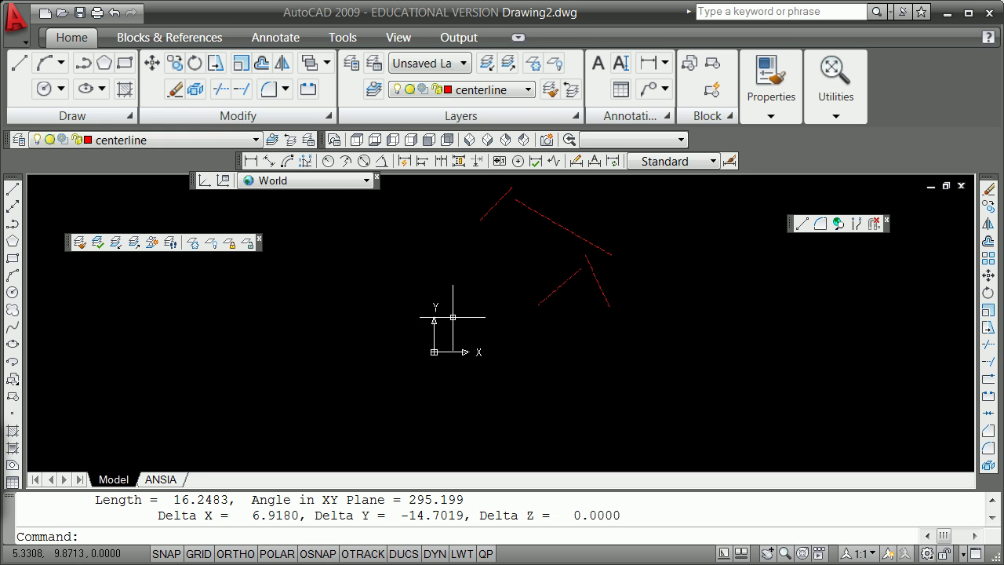
# Sketch a closed freehand outline around the four lines and the origin, with a record increment of 0.1, and record it
pyautogui.scroll(-2, 514, 339)
pyautogui.press('Escape')
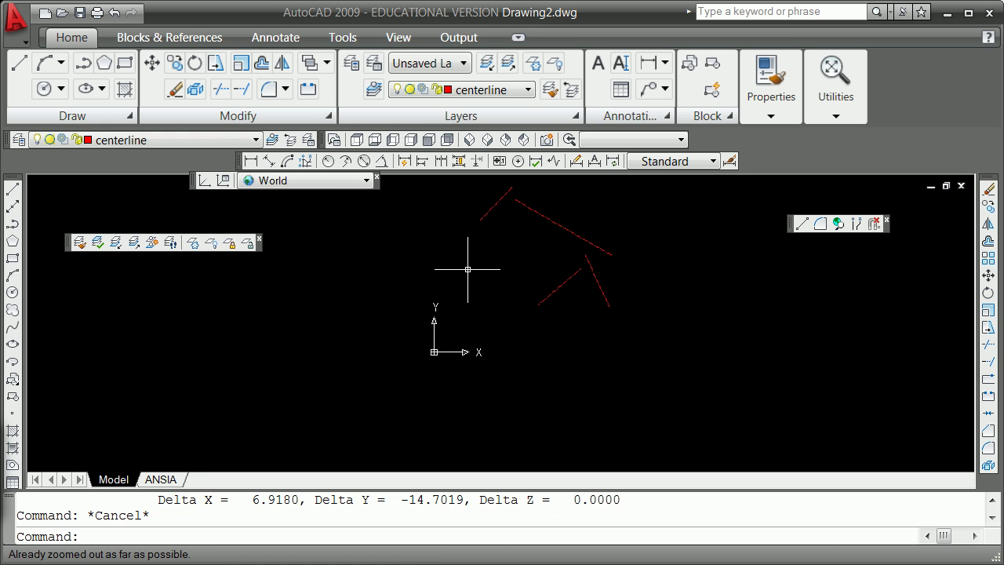
pyautogui.write('sketch')
pyautogui.press('Return')
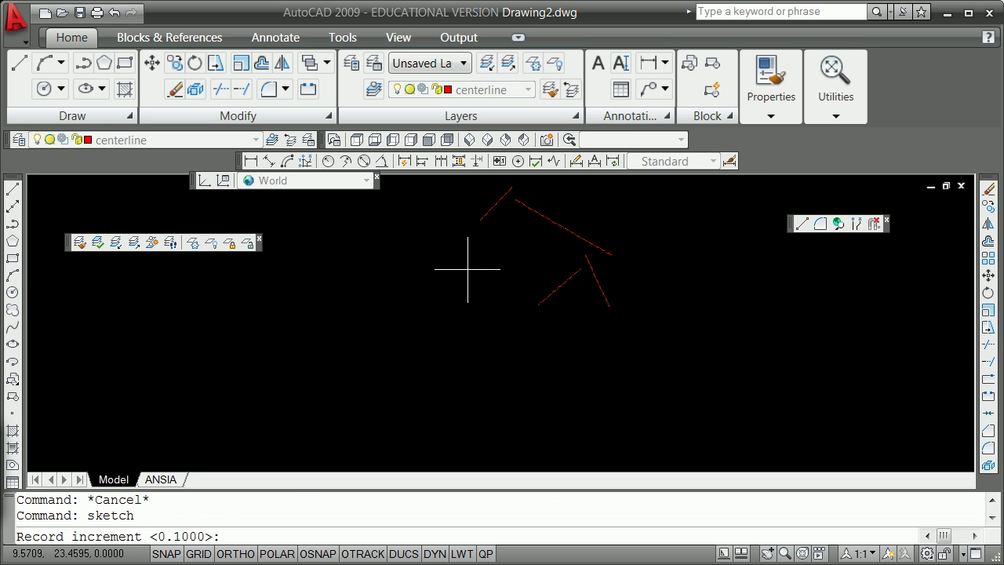
pyautogui.press('Return')
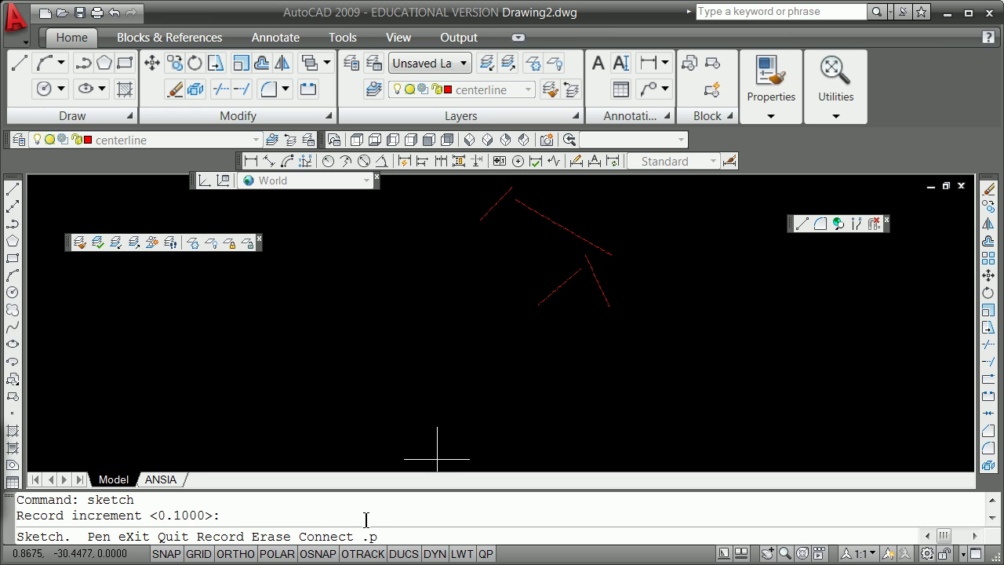
pyautogui.moveTo(394, 461)
pyautogui.mouseDown()
pyautogui.moveTo(418, 397)
pyautogui.moveTo(636, 369)
pyautogui.moveTo(663, 254)
pyautogui.moveTo(566, 199)
pyautogui.moveTo(482, 189)
pyautogui.moveTo(404, 228)
pyautogui.moveTo(371, 432)
pyautogui.moveTo(384, 460)
pyautogui.mouseUp()
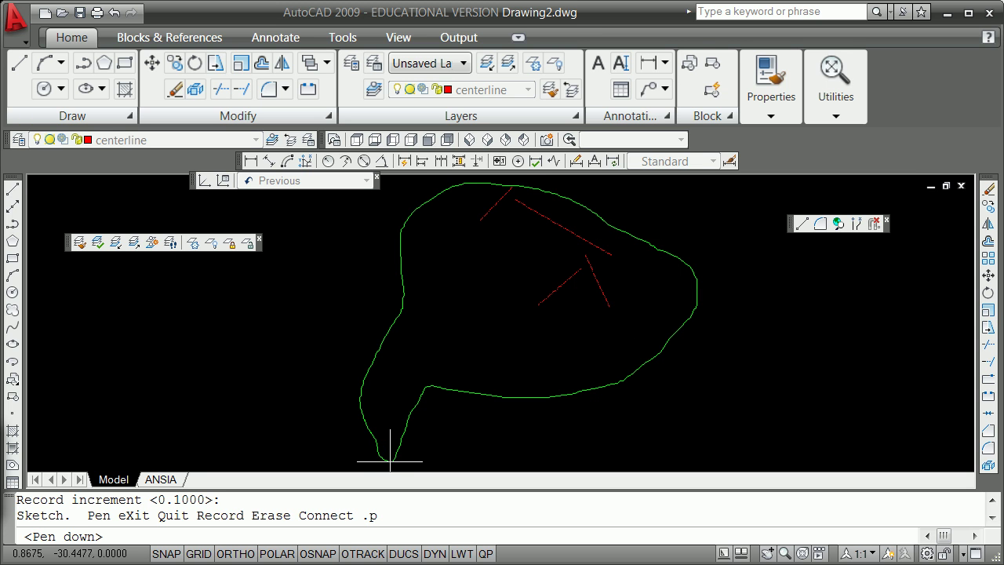
pyautogui.press('Return')
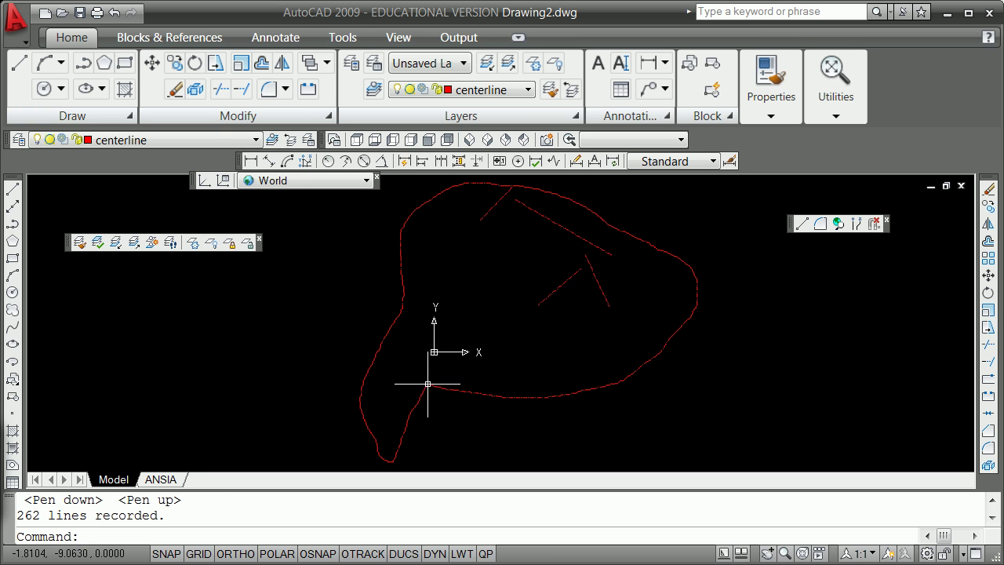
# Draw a small circle centred at 0,0 inside the sketched outline
pyautogui.click(13, 293)
pyautogui.write('0')
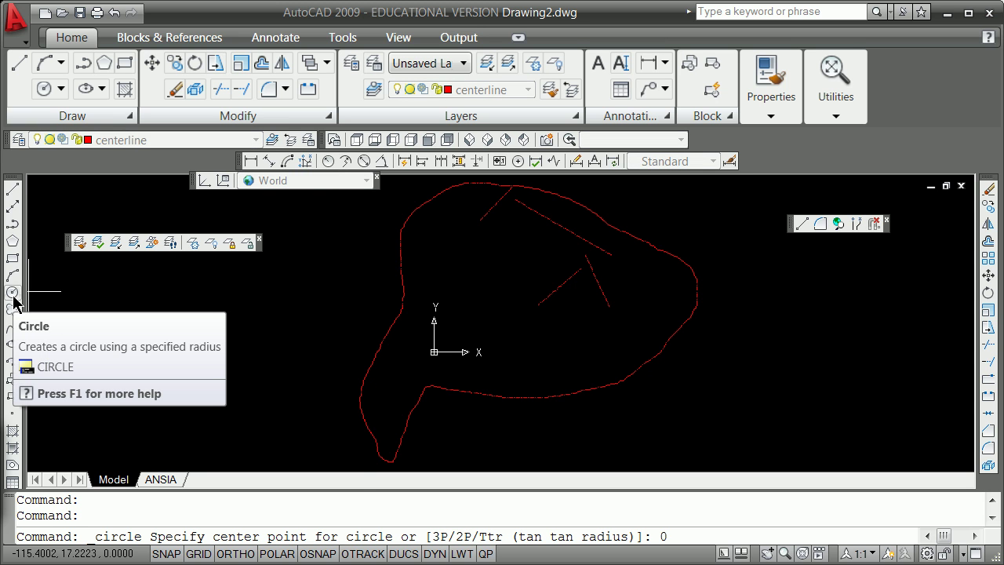
pyautogui.write(',')
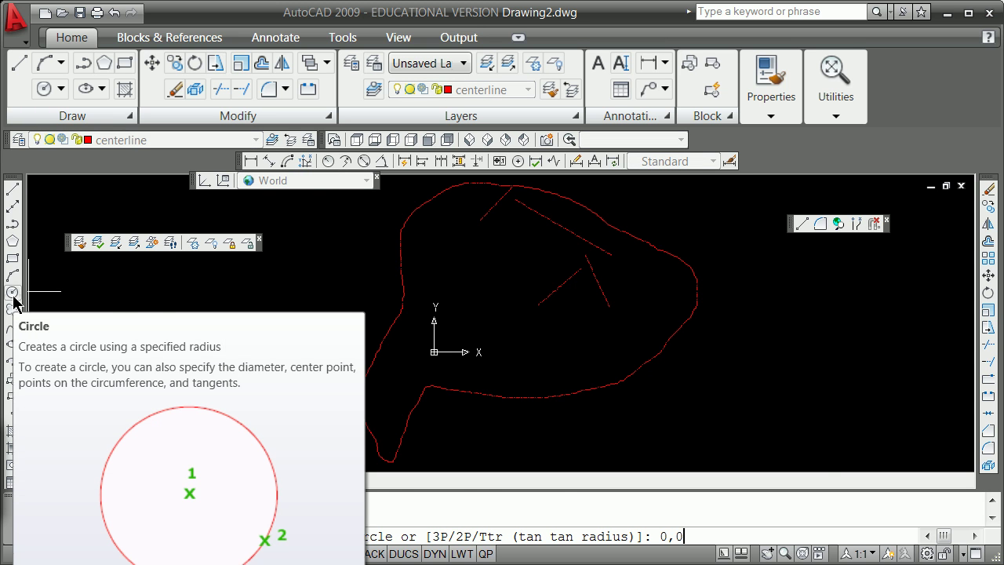
pyautogui.write('0')
pyautogui.press('Return')
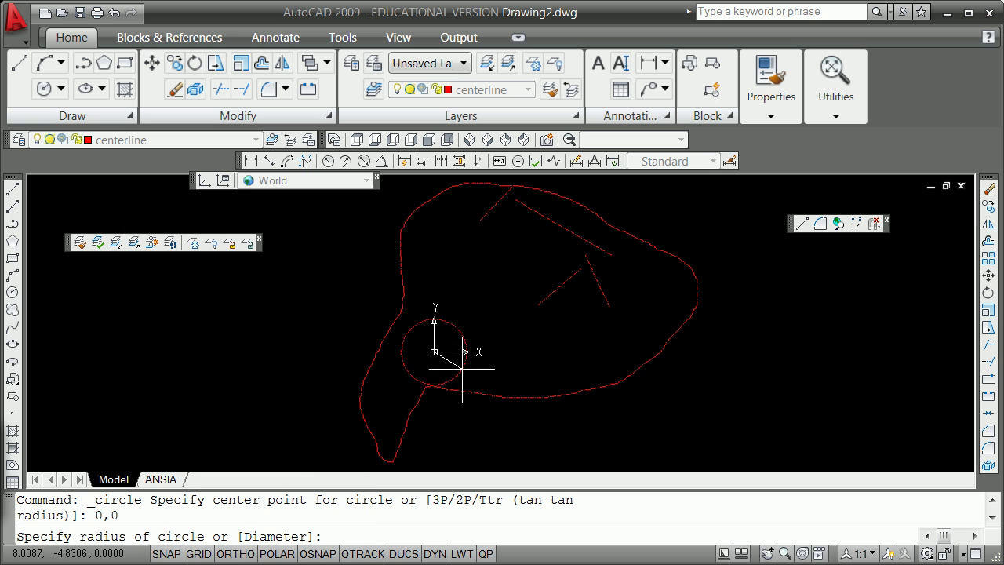
pyautogui.click(440, 353)
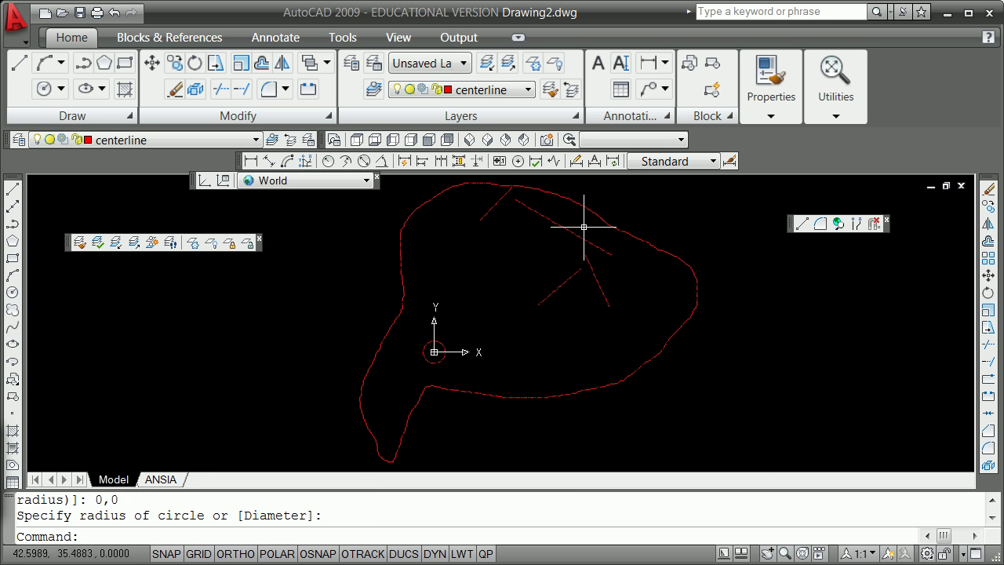
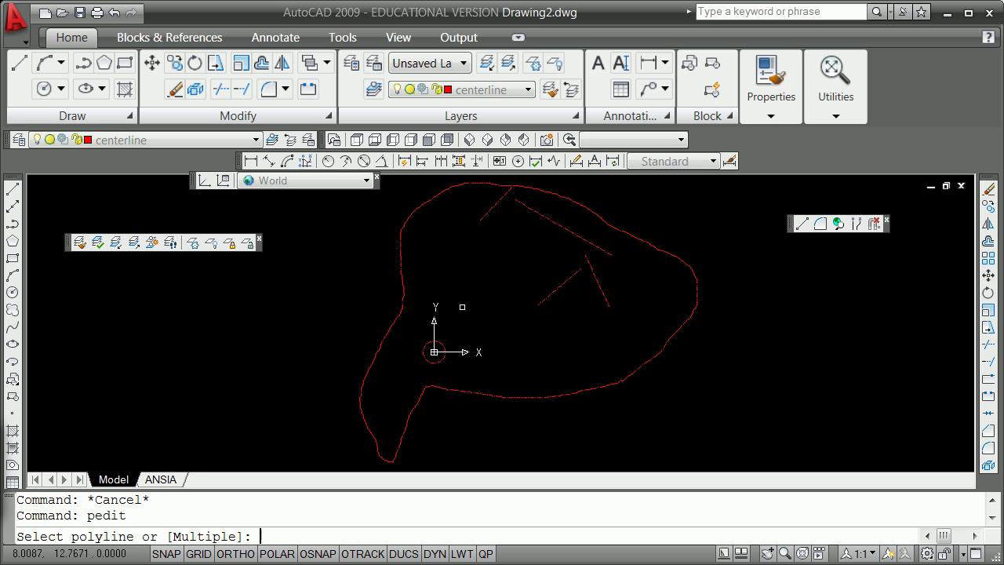
# Convert the freehand outline into a polyline and join all its segments, selecting them with a window around the whole outline
pyautogui.click(530, 393)
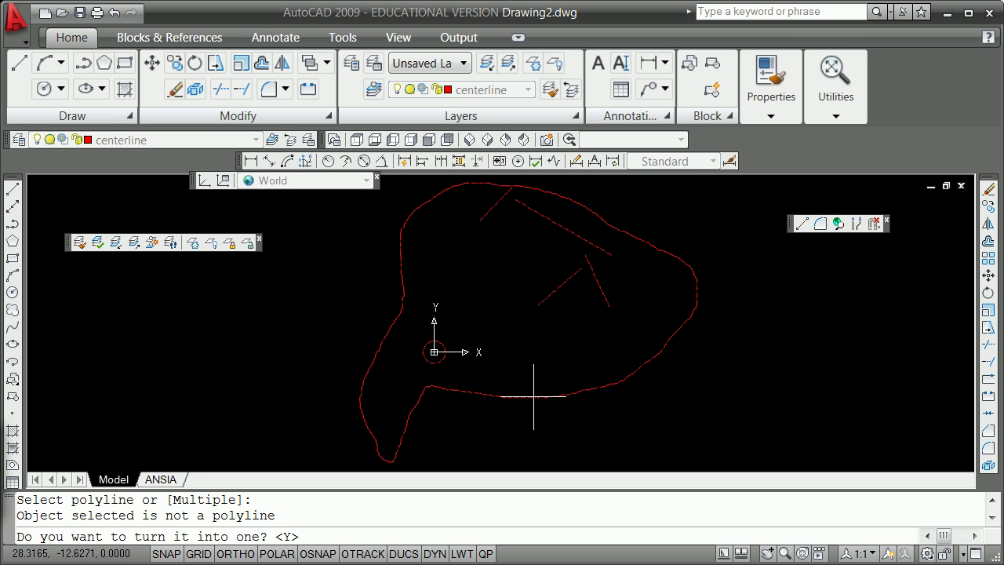
pyautogui.press('Return')
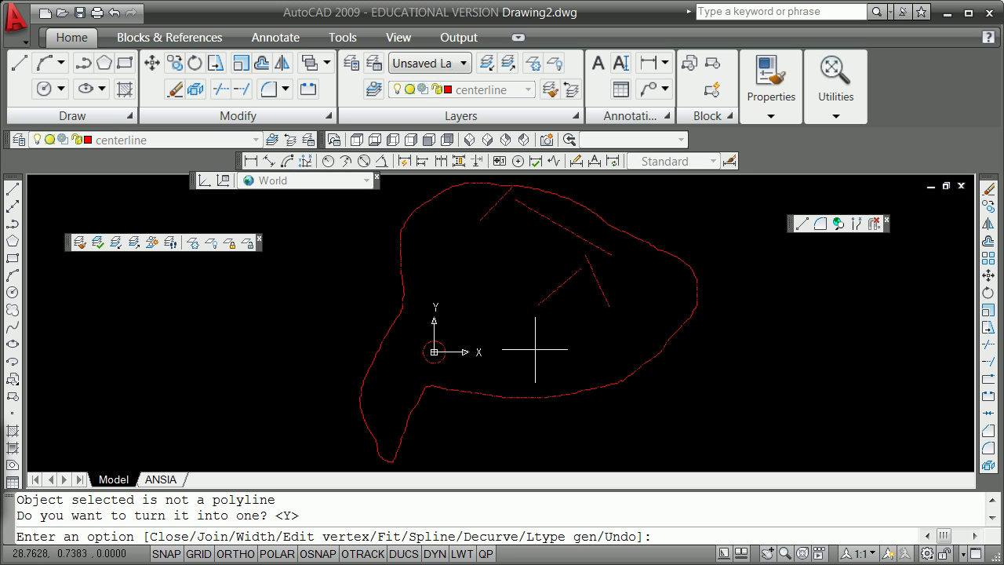
pyautogui.write('j')
pyautogui.press('Return')
pyautogui.write('w')
pyautogui.press('Return')
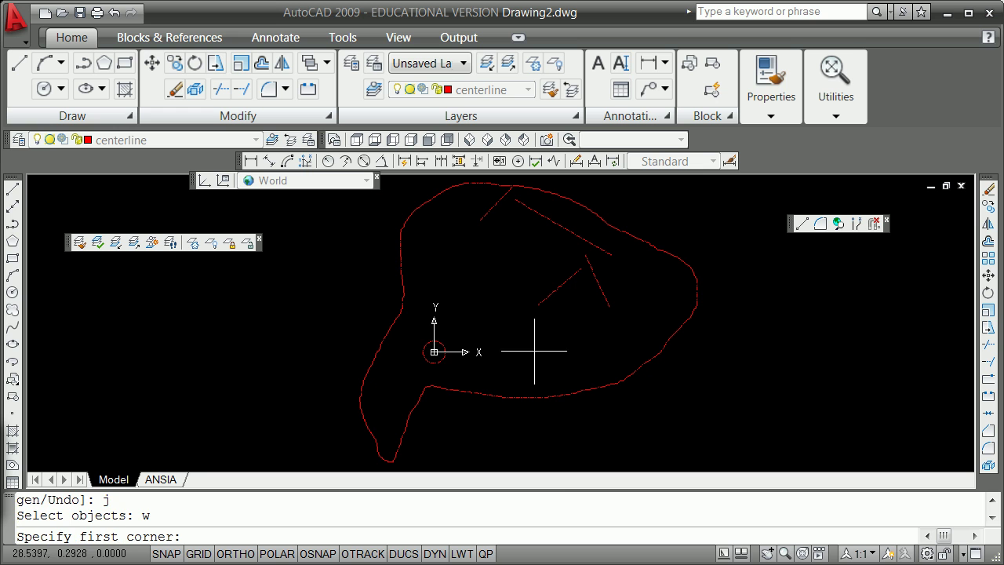
pyautogui.click(341, 465)
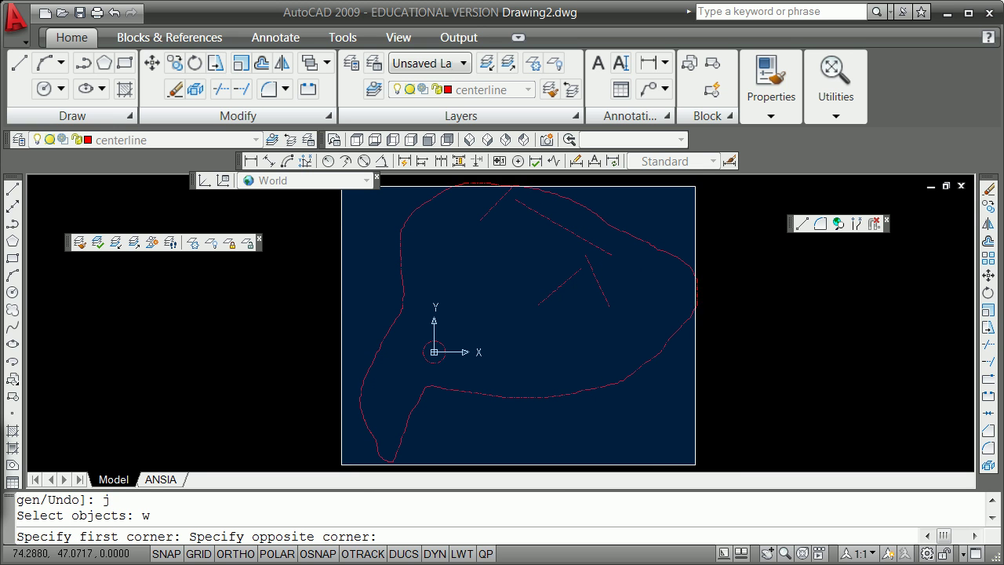
pyautogui.click(726, 178)
pyautogui.press('Return')
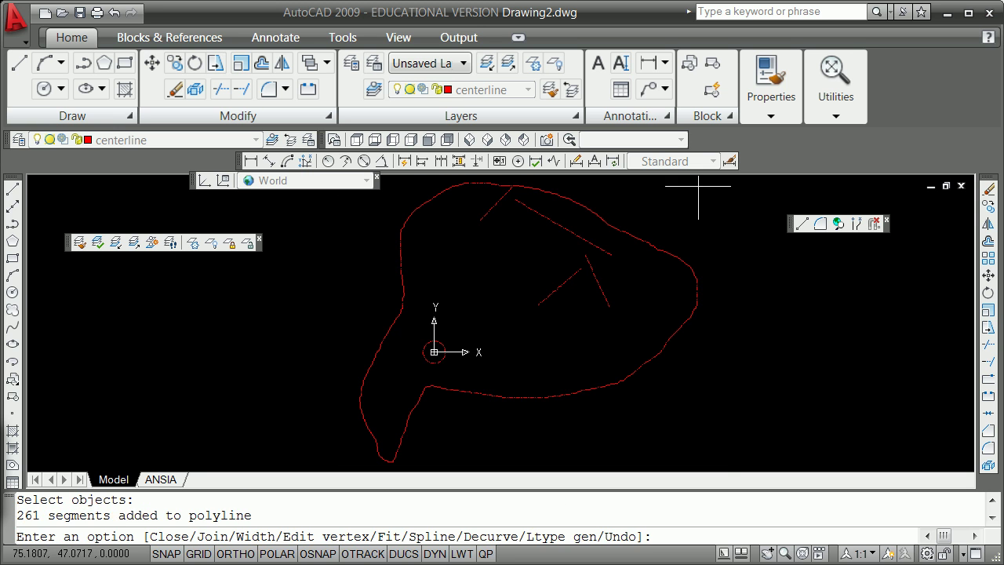
pyautogui.press('Return')
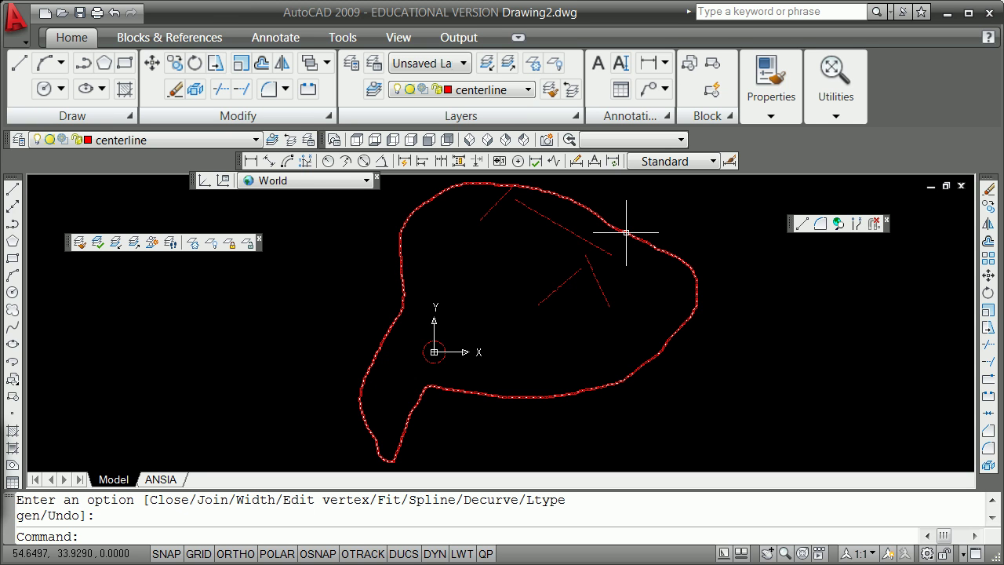
# Try to turn the joined freehand outline into a region, check its selection and clear it
pyautogui.write('region')
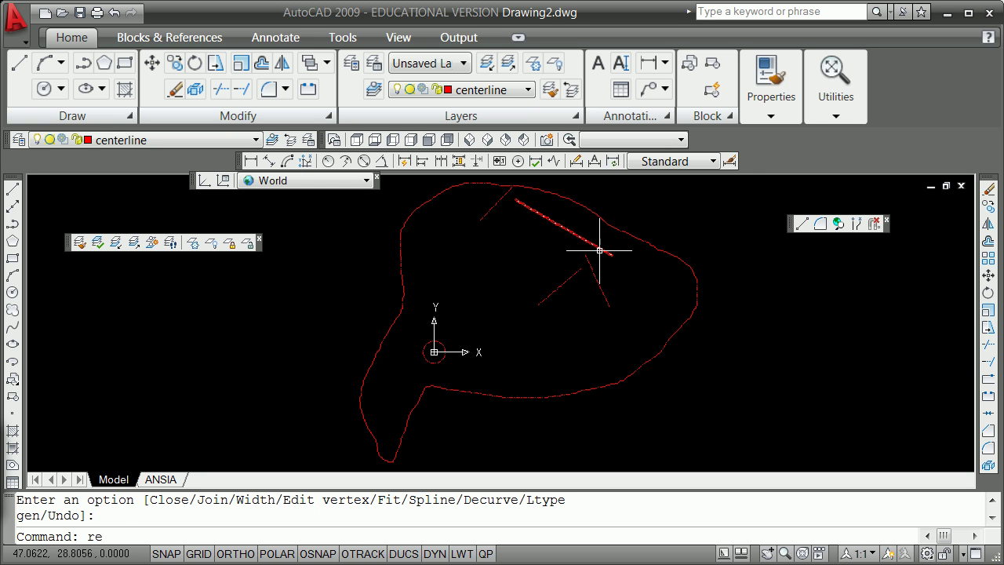
pyautogui.press('Return')
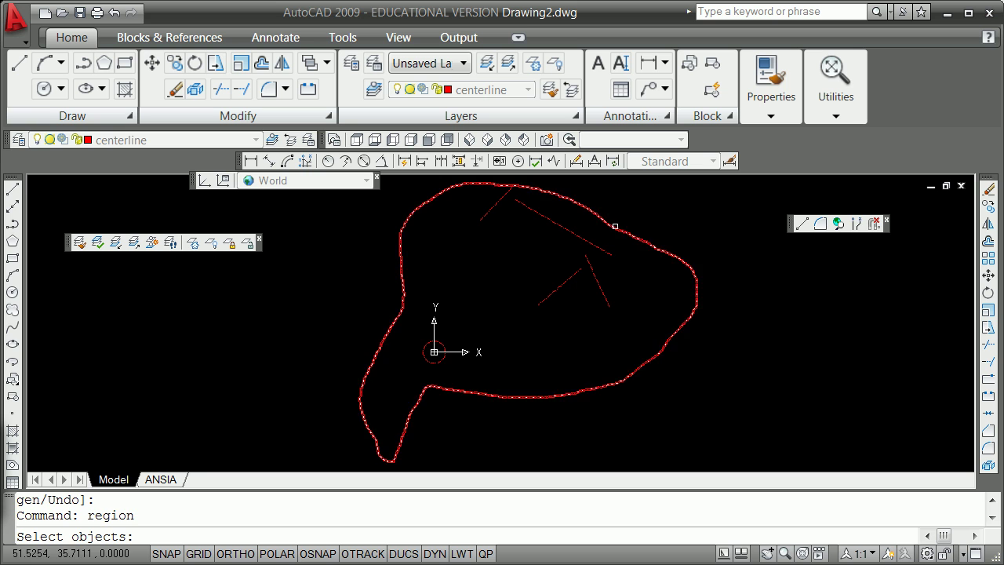
pyautogui.click(612, 227)
pyautogui.press('Return')
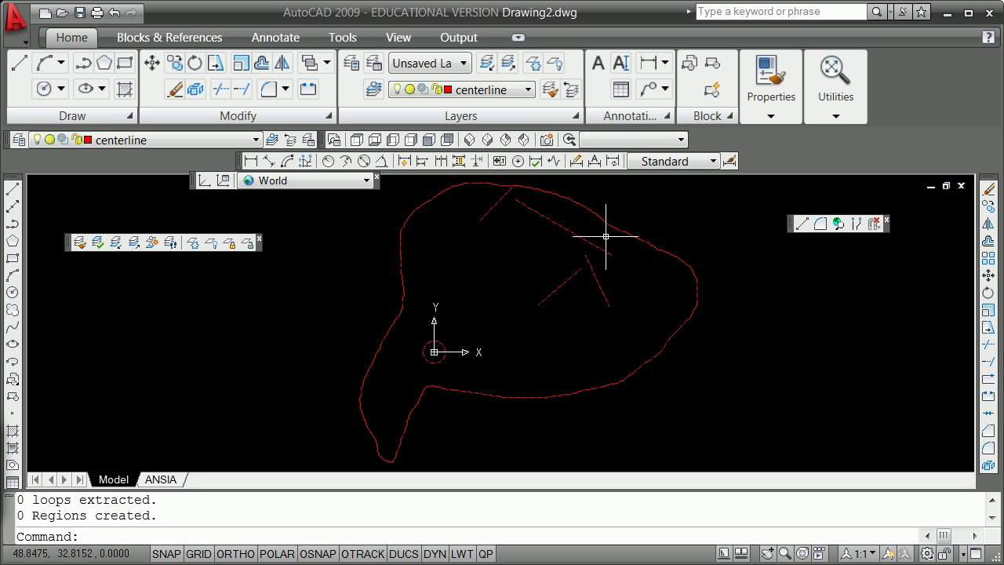
pyautogui.click(605, 223)
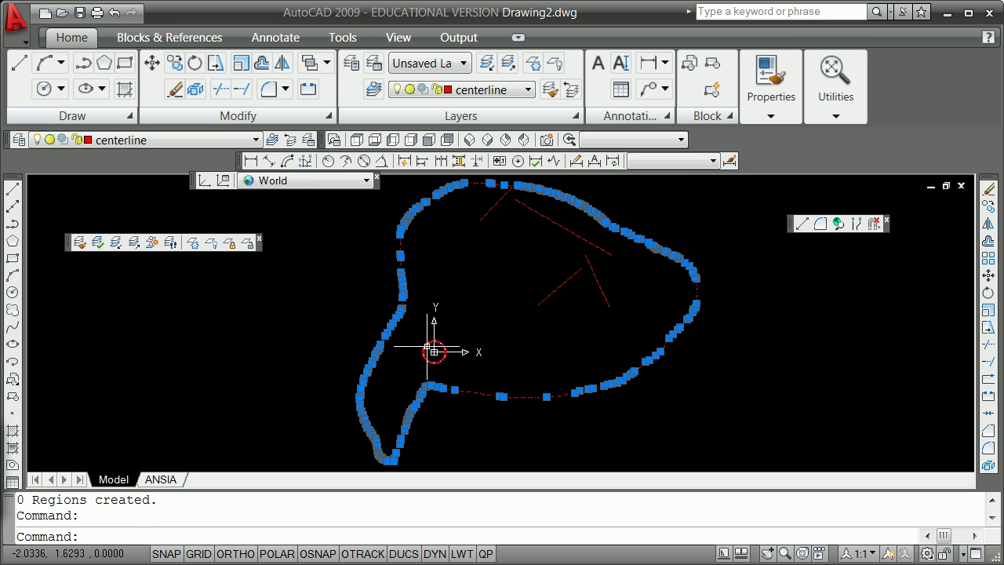
pyautogui.press('Escape')
pyautogui.press('Escape')
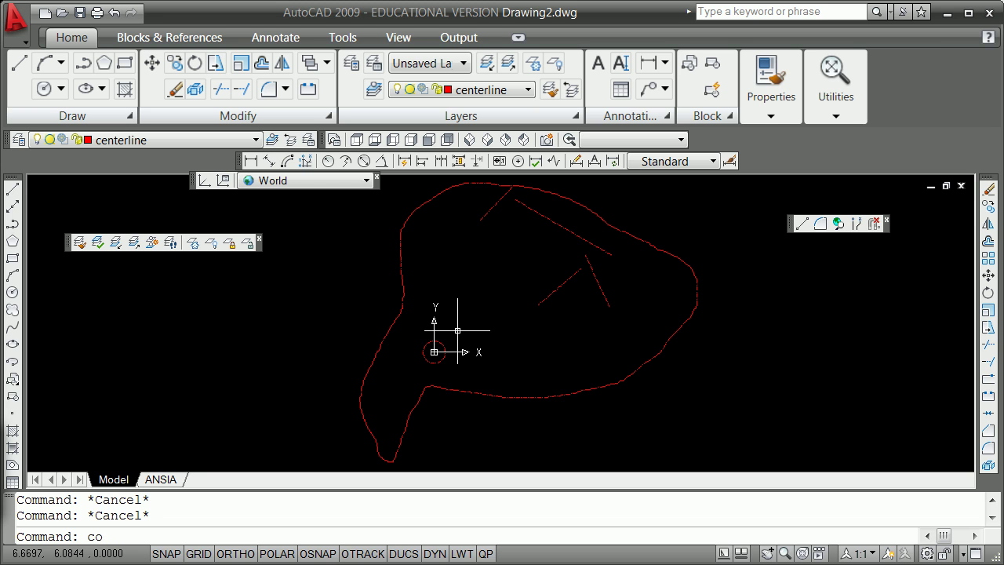
# Copy the circle at the origin up and to the right, beside the lower end of the lower rising line
pyautogui.write('copy')
pyautogui.press('Return')
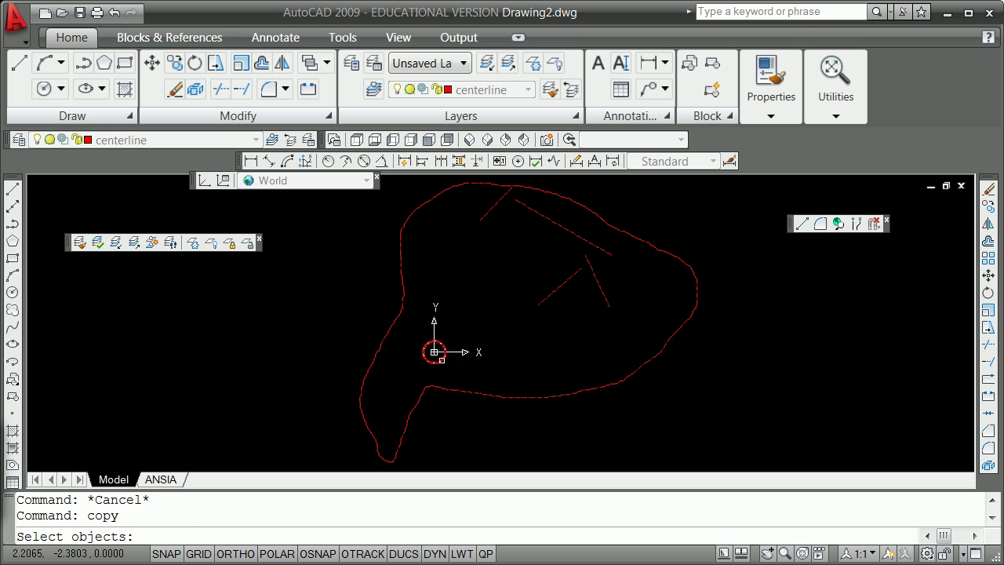
pyautogui.click(434, 351)
pyautogui.press('Return')
pyautogui.click(450, 361)
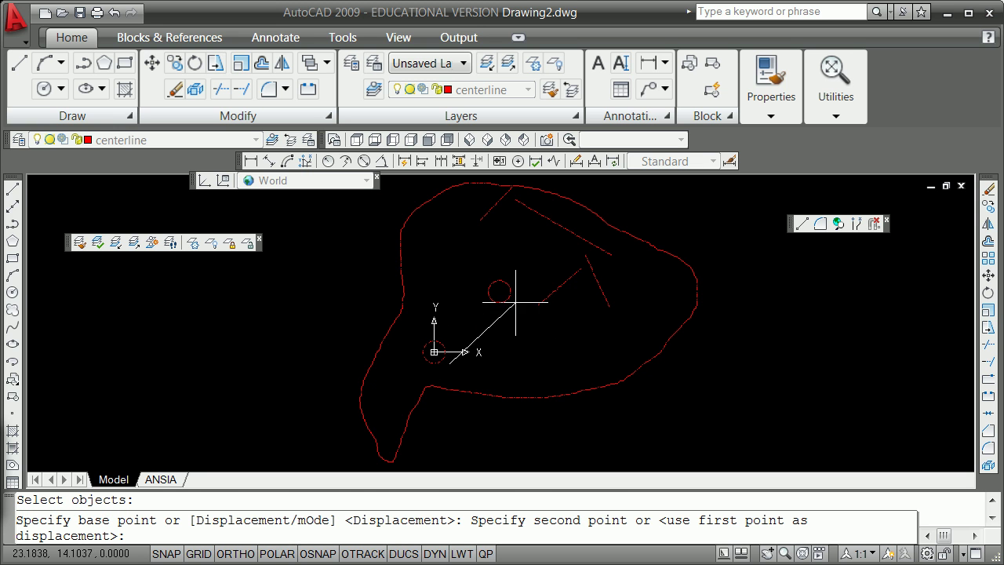
pyautogui.click(526, 308)
pyautogui.press('Escape')
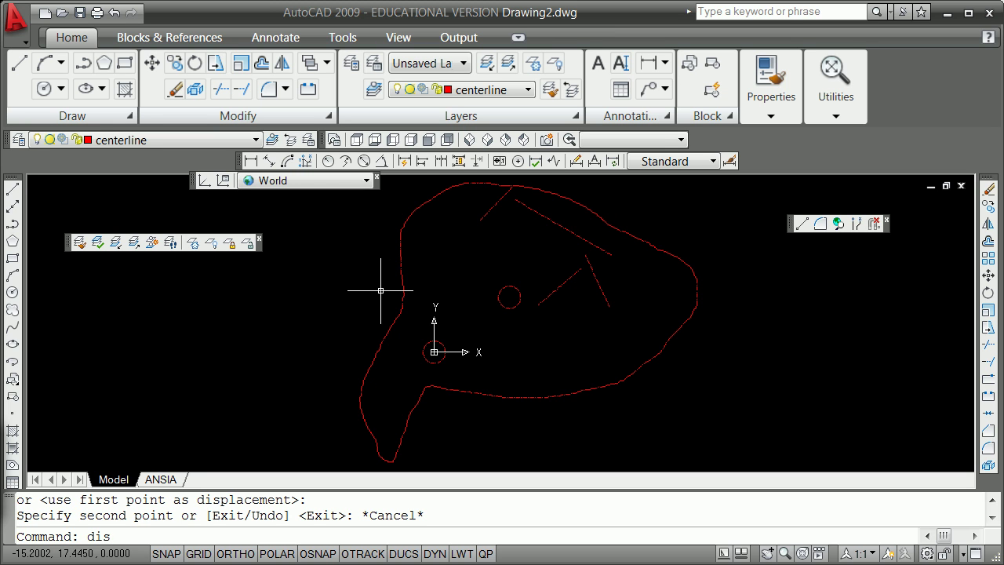
# Draw a line from the copied circle's center to the lower endpoint of the uppermost rising line
pyautogui.write('line')
pyautogui.press('Return')
pyautogui.write('ed')
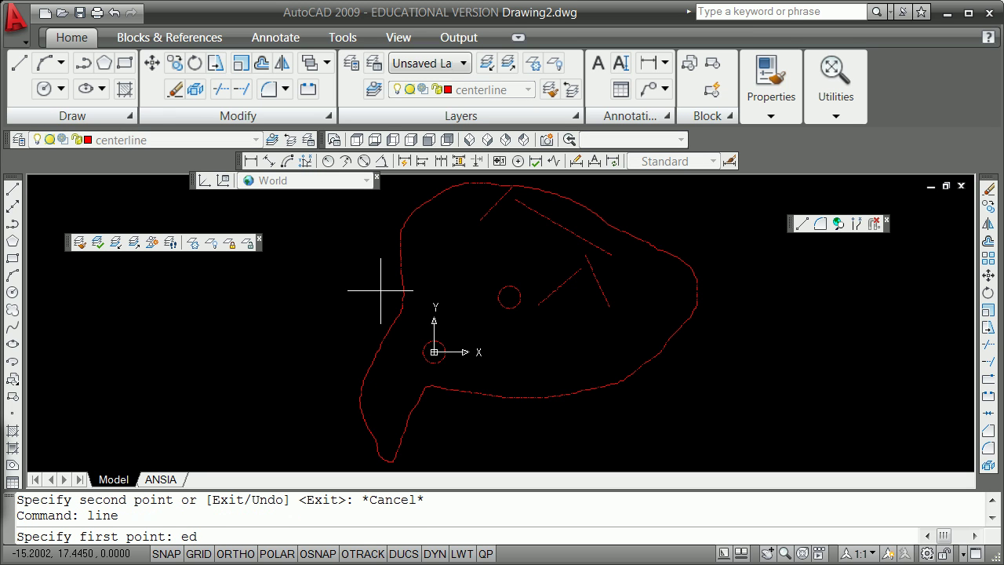
pyautogui.press('Return')
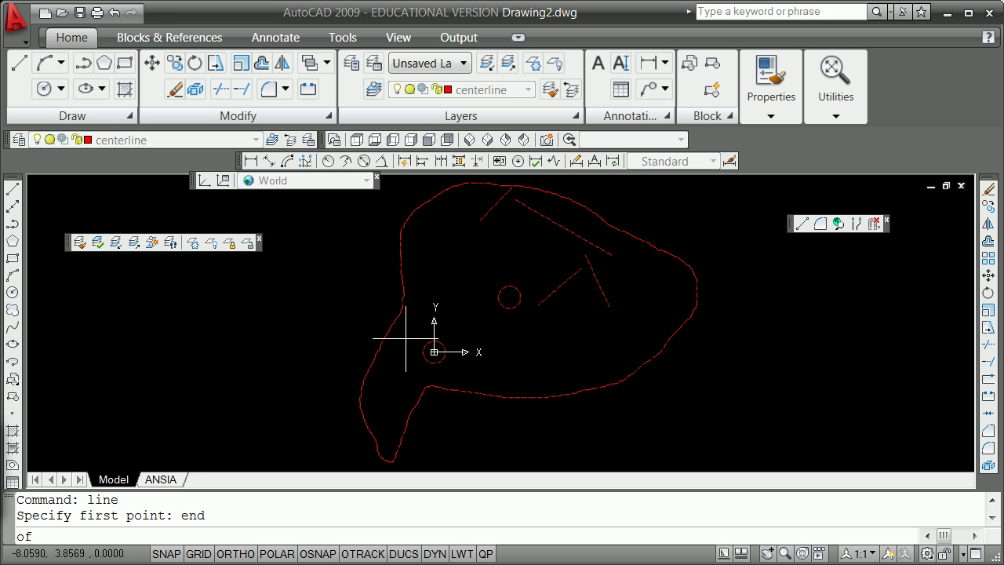
pyautogui.keyDown('shift'); pyautogui.rightClick(485, 279); pyautogui.keyUp('shift')
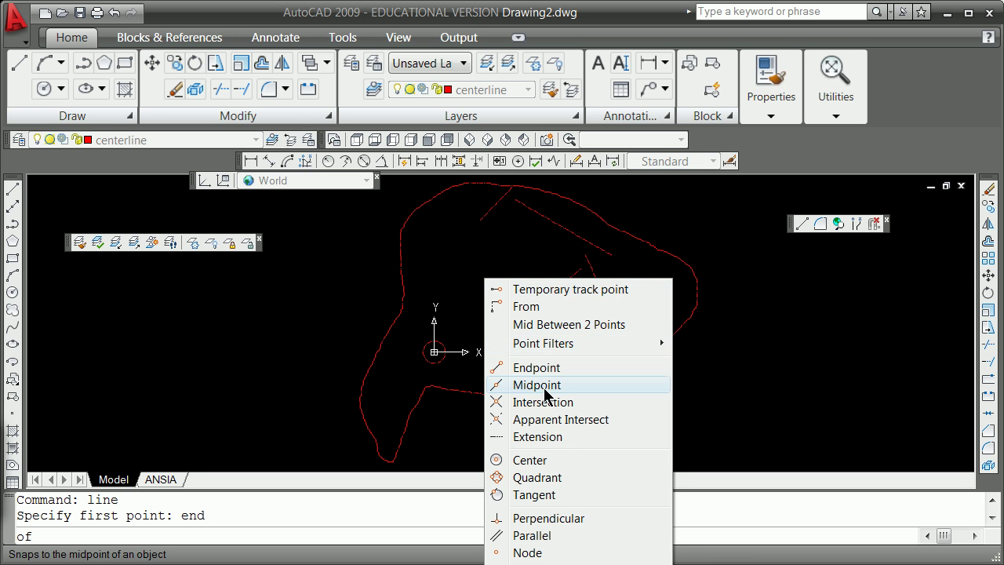
pyautogui.click(488, 461)
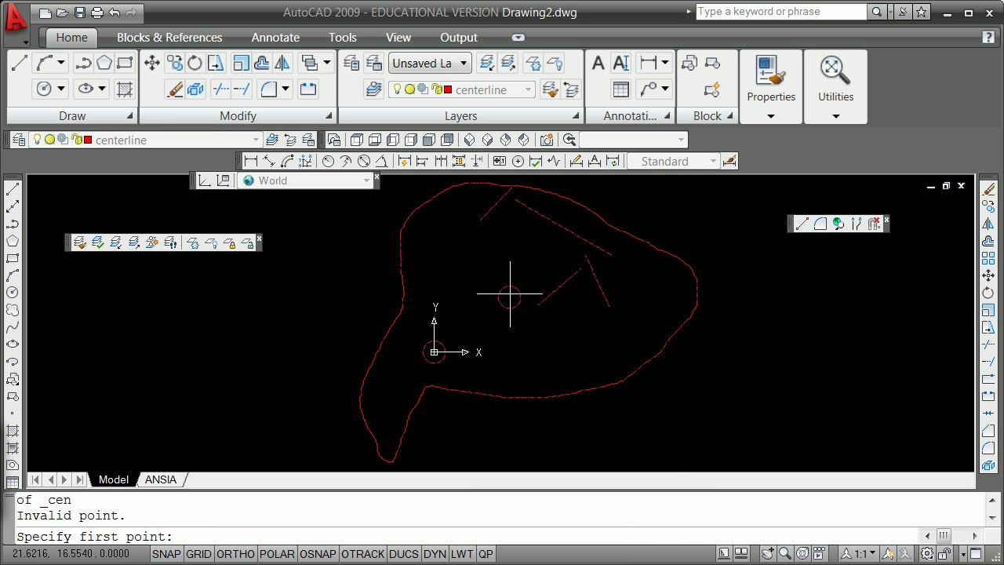
pyautogui.keyDown('shift'); pyautogui.rightClick(443, 265); pyautogui.keyUp('shift')
pyautogui.click(515, 444)
pyautogui.click(514, 294)
pyautogui.keyDown('shift'); pyautogui.rightClick(480, 244); pyautogui.keyUp('shift')
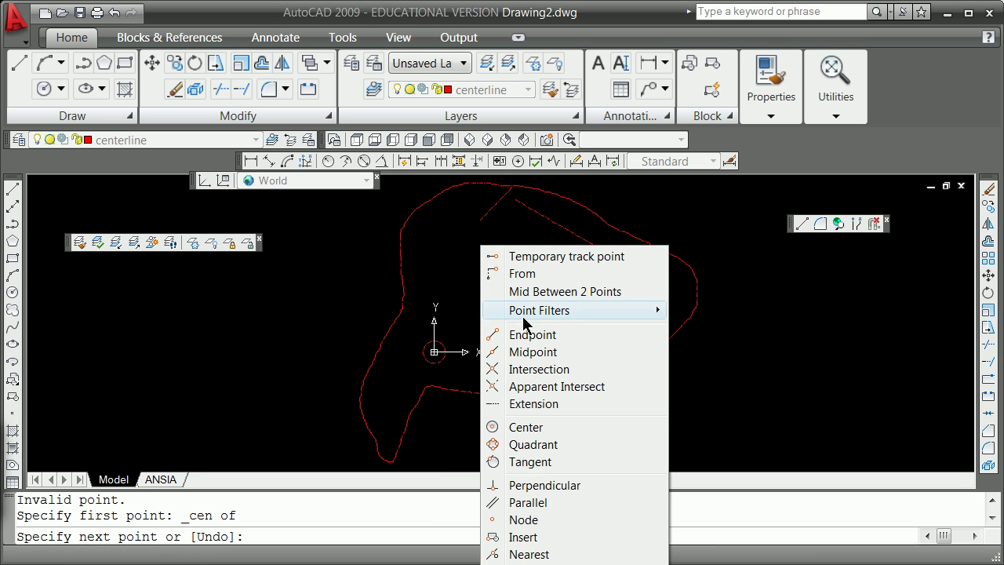
pyautogui.click(522, 331)
pyautogui.click(480, 222)
pyautogui.press('Return')
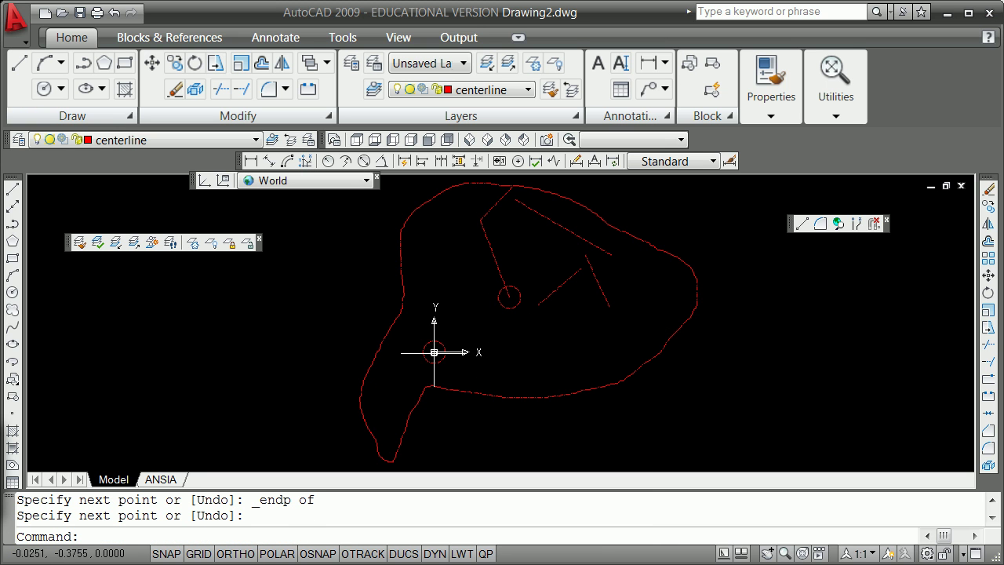
# Erase the line connecting the copied circle's center to the uppermost rising line
pyautogui.moveTo(479, 222)
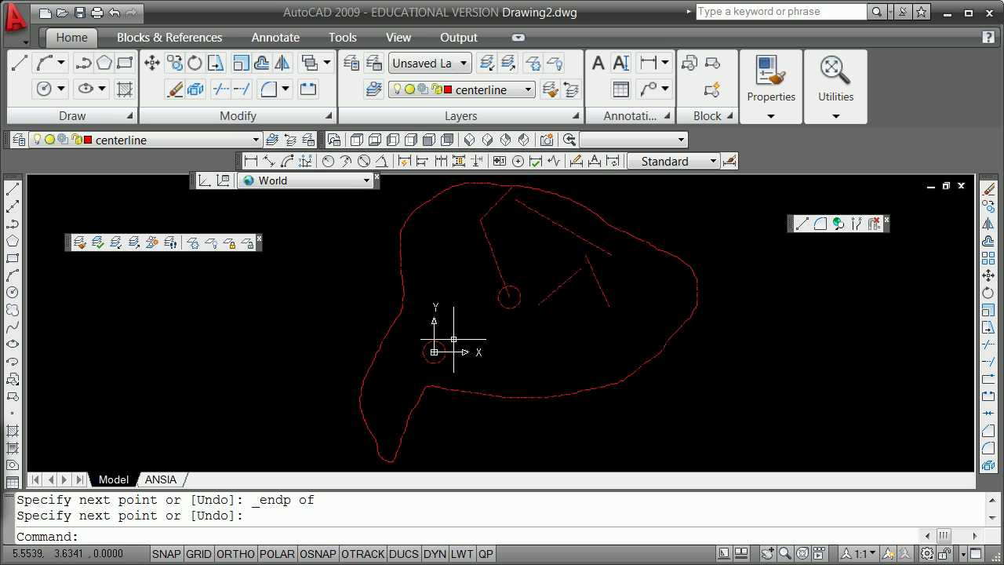
pyautogui.write('e')
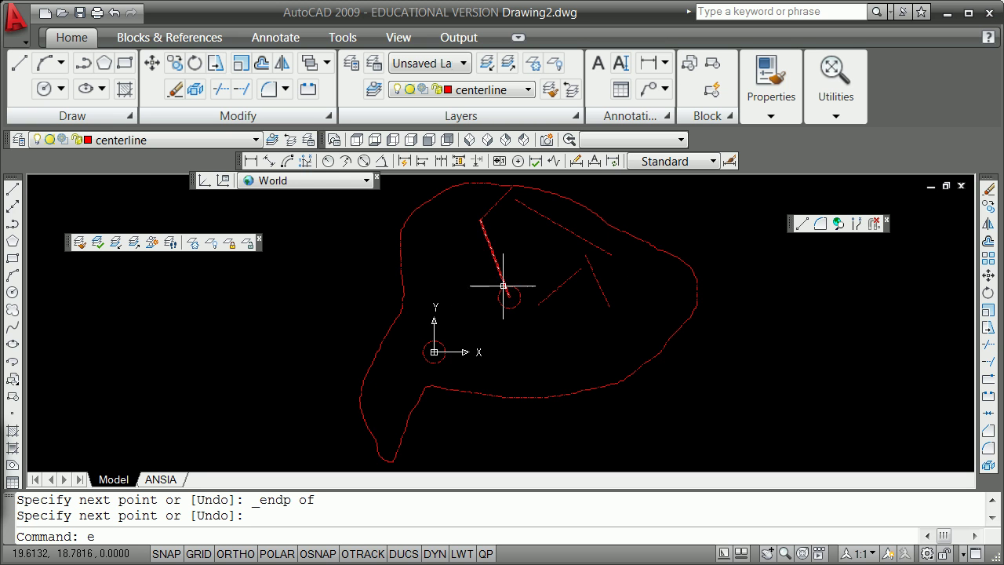
pyautogui.press('Return')
pyautogui.click(494, 260)
pyautogui.press('Return')
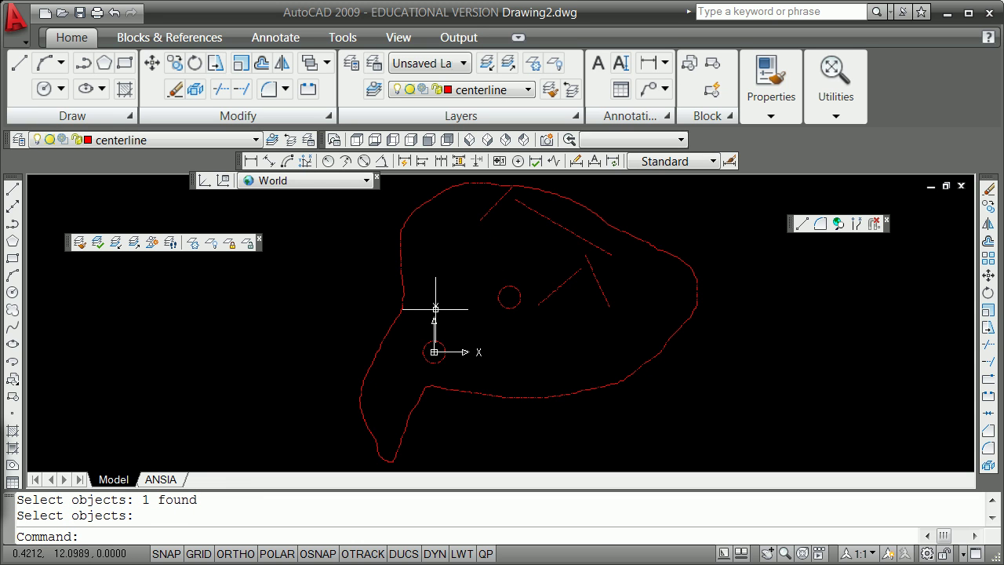
pyautogui.write('ucs')
pyautogui.press('Return')
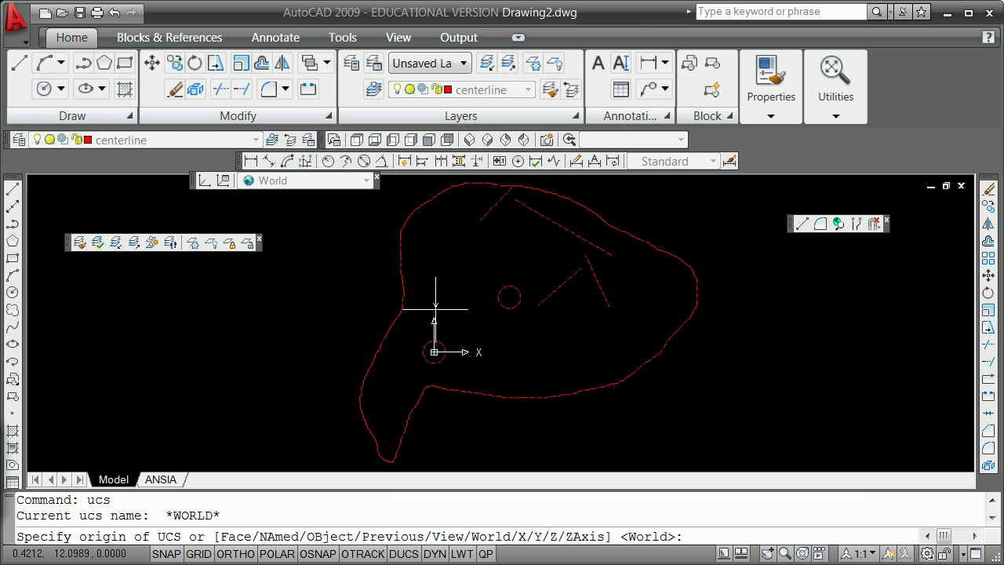
pyautogui.write('cen')
pyautogui.press('Return')
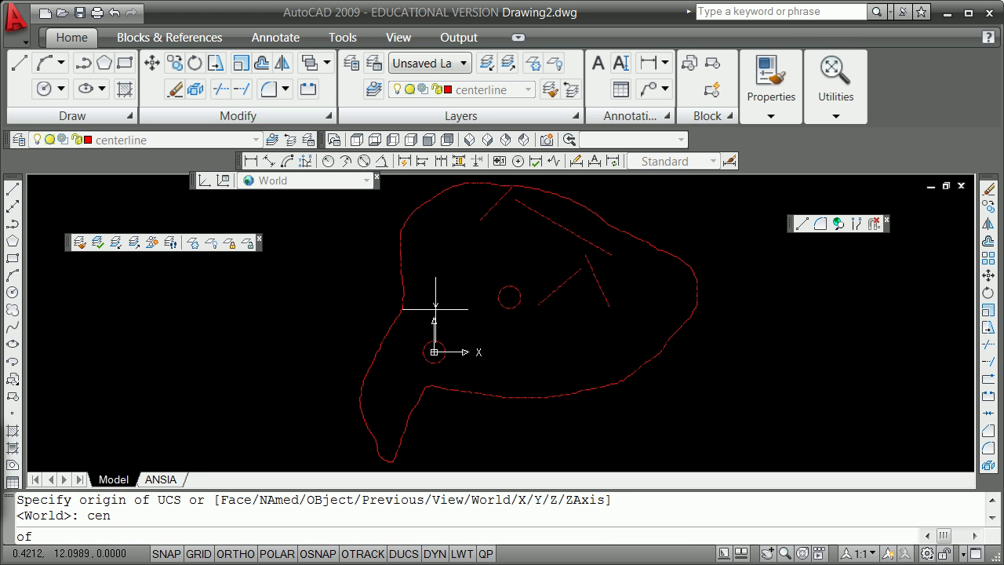
pyautogui.click(509, 296)
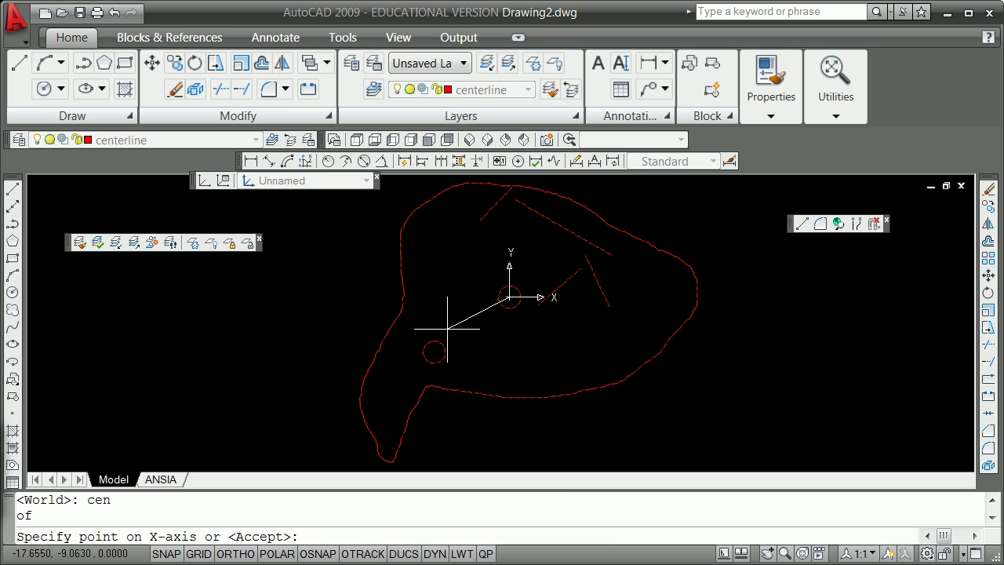
pyautogui.press('Escape')
pyautogui.write('list')
pyautogui.press('Return')
pyautogui.write('u')
pyautogui.press('Escape')
# Move the UCS origin to the center of the copied circle and accept the X-axis direction
pyautogui.write('u')
pyautogui.press('Return')
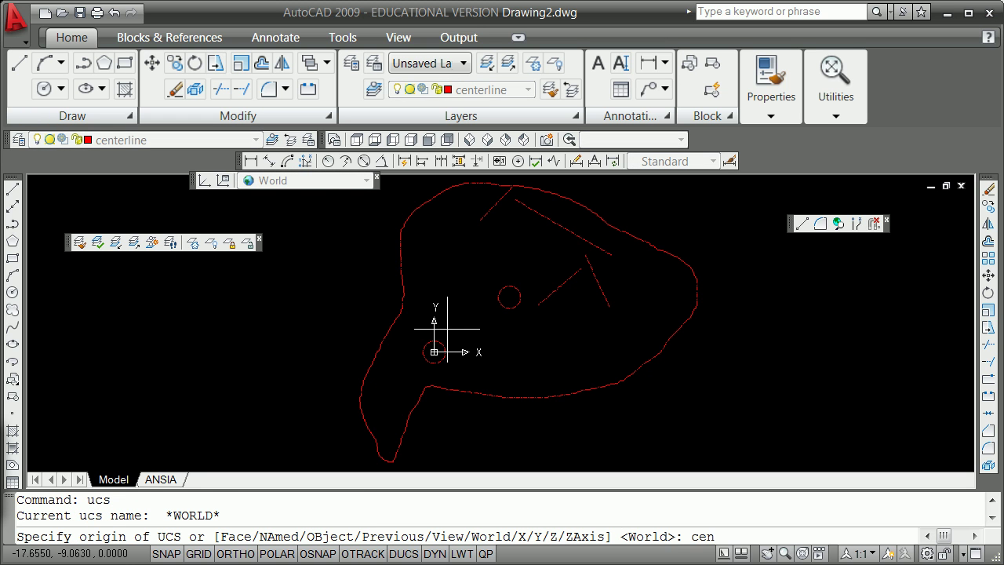
pyautogui.press('Return')
pyautogui.click(510, 291)
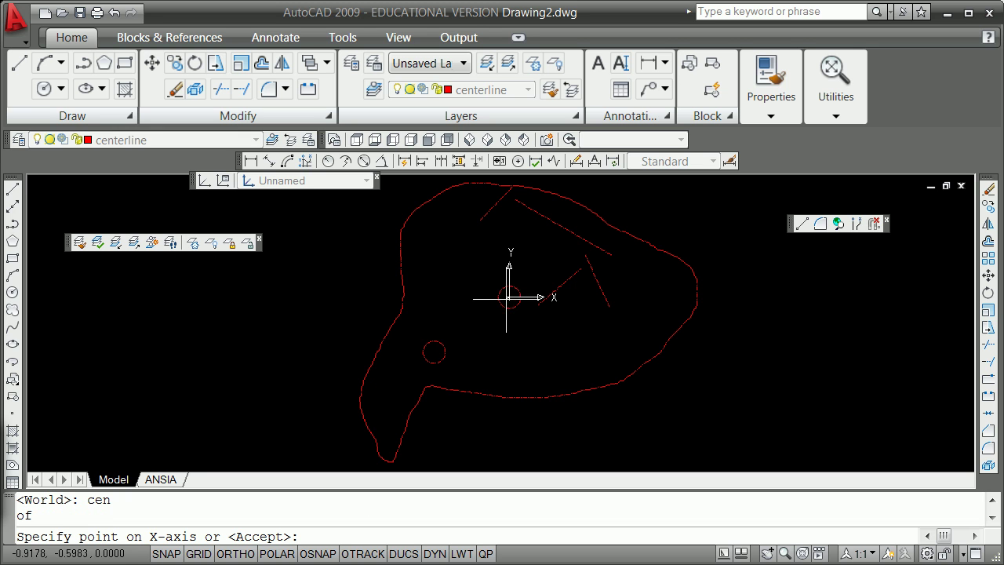
pyautogui.press('Return')
# List the geometric data of the uppermost rising line relative to the new UCS origin and close the listing
pyautogui.write('list')
pyautogui.press('Return')
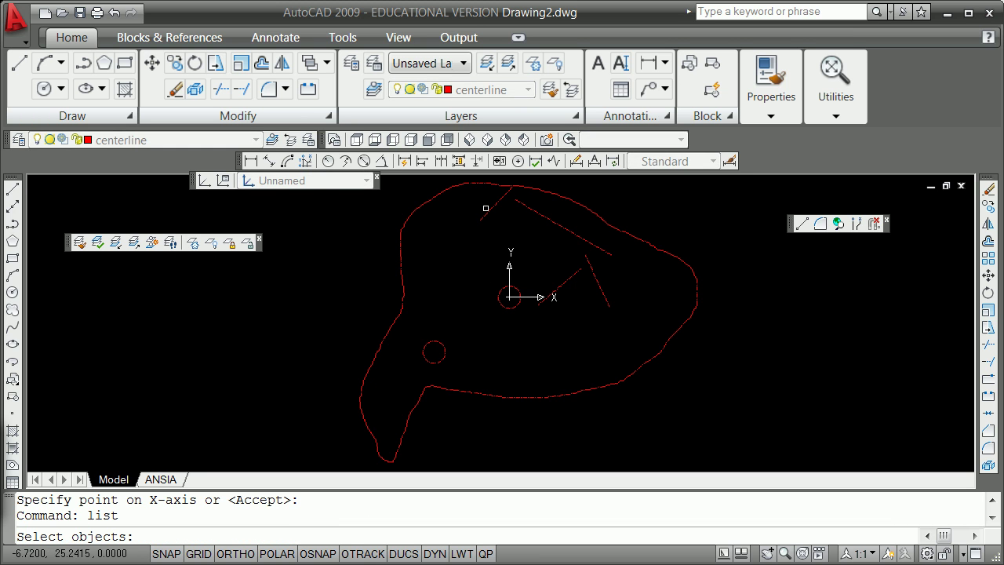
pyautogui.click(491, 208)
pyautogui.press('Return')
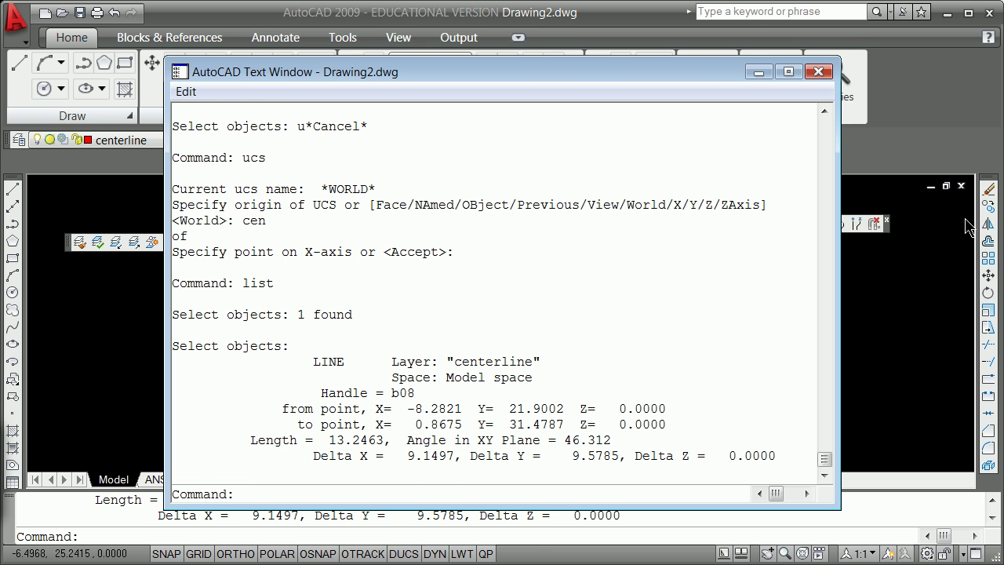
pyautogui.click(819, 72)
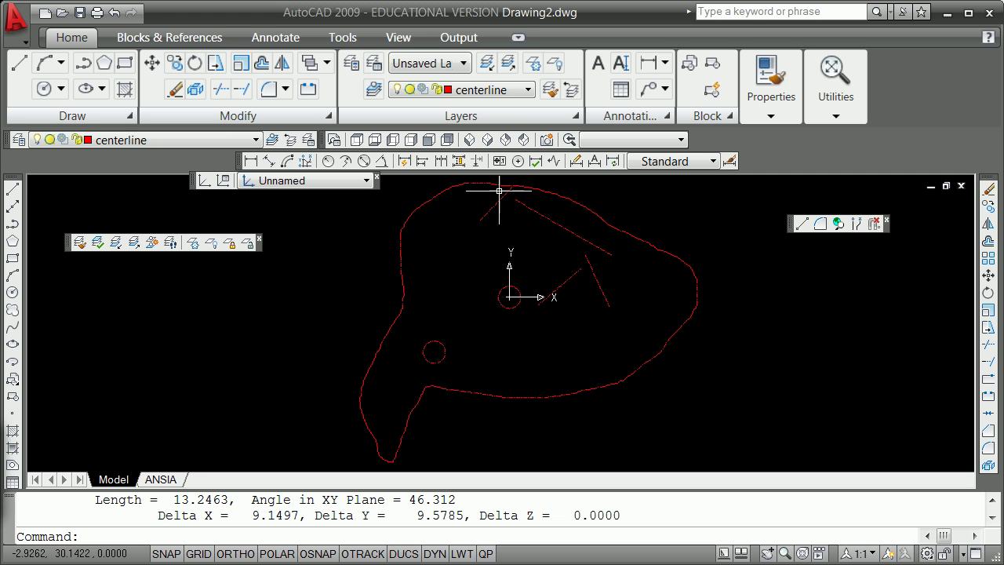
# Draw a line over the long falling line, snapping from its lower endpoint to its upper endpoint
pyautogui.scroll(5, 539, 202)
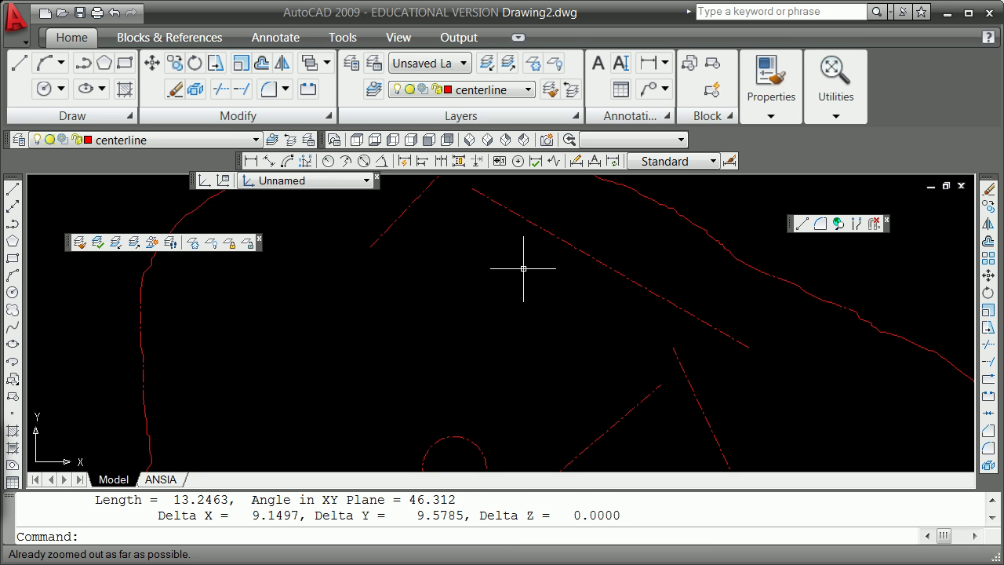
pyautogui.press('Escape')
pyautogui.press('Escape')
pyautogui.write("'")
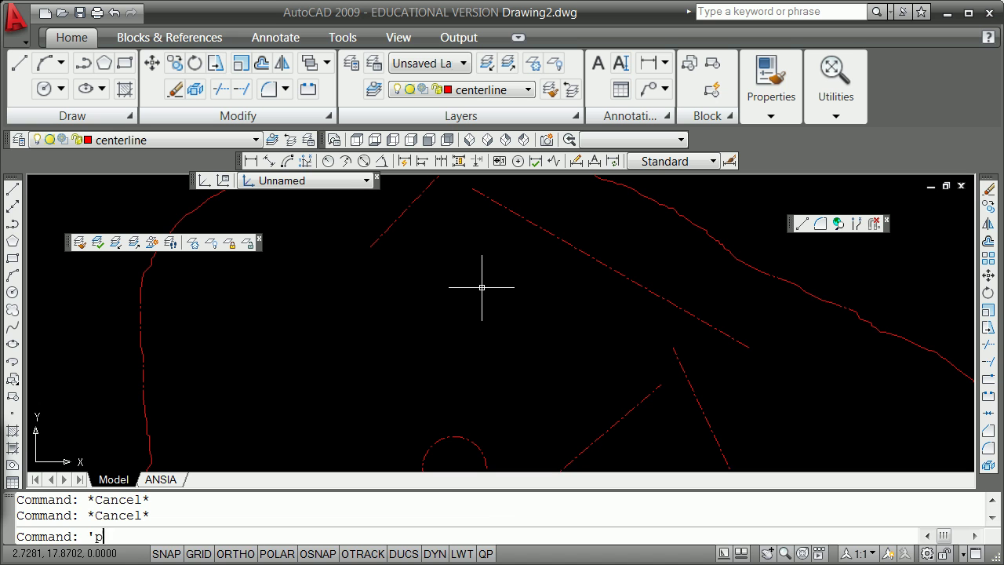
pyautogui.write('pan')
pyautogui.press('Return')
pyautogui.moveTo(414, 235); pyautogui.dragTo(435, 293)
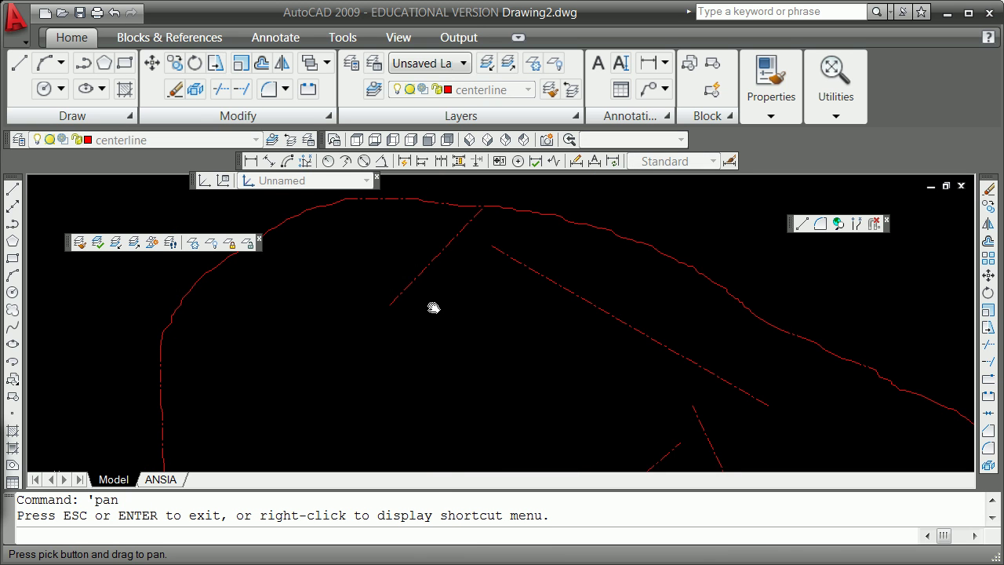
pyautogui.press('Escape')
pyautogui.write('line')
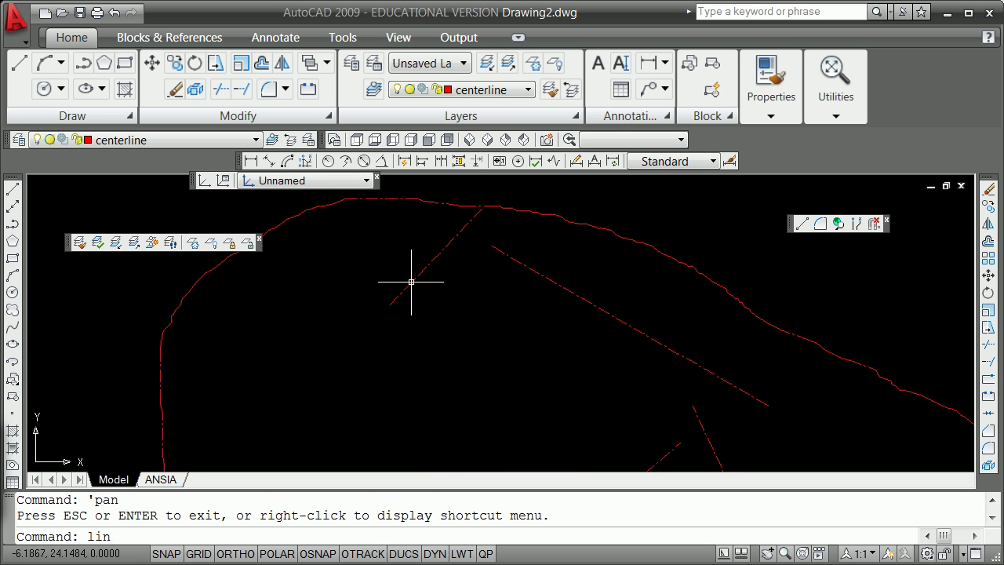
pyautogui.press('Return')
pyautogui.write('end')
pyautogui.press('Return')
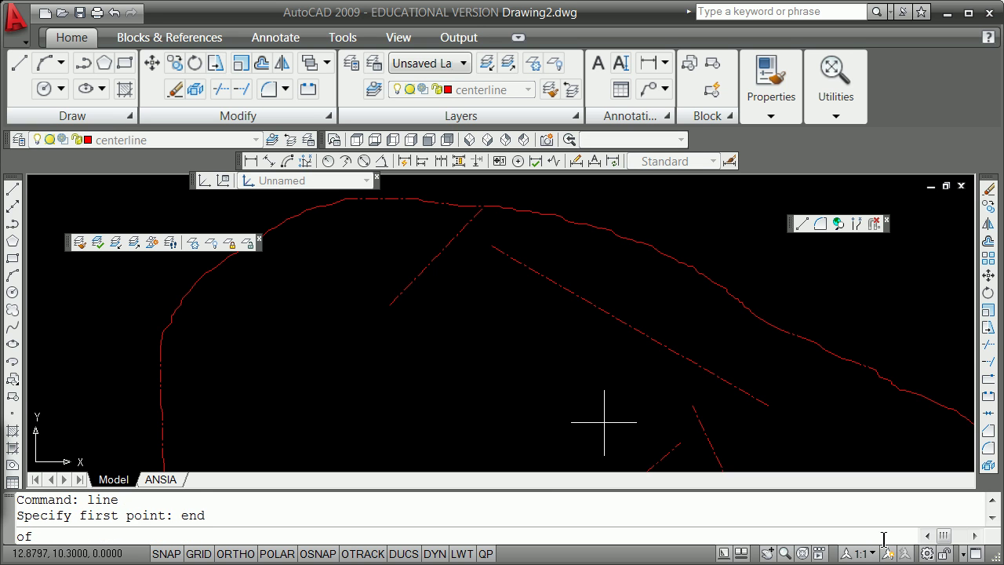
pyautogui.click(769, 405)
pyautogui.keyDown('shift'); pyautogui.rightClick(596, 365); pyautogui.keyUp('shift')
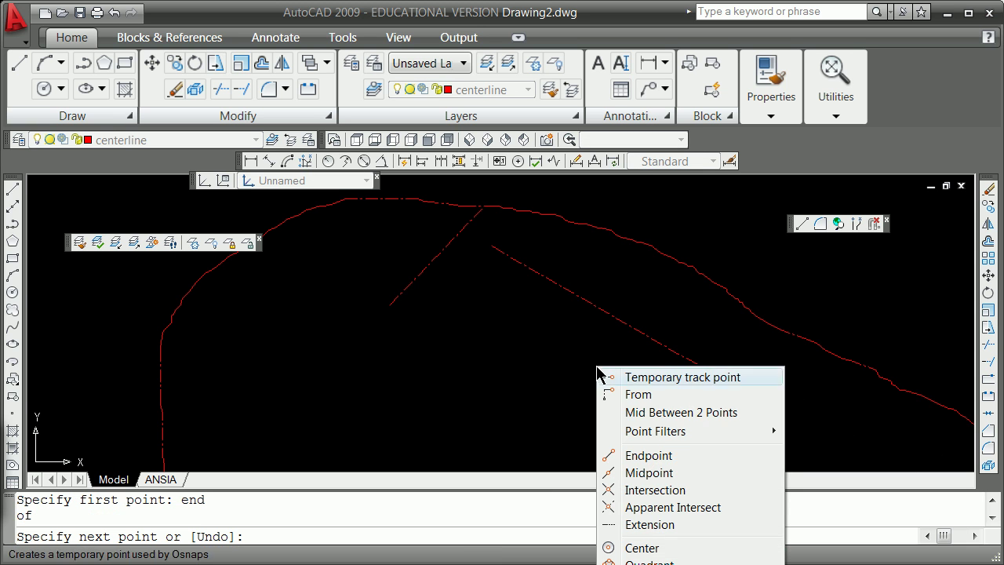
pyautogui.click(667, 455)
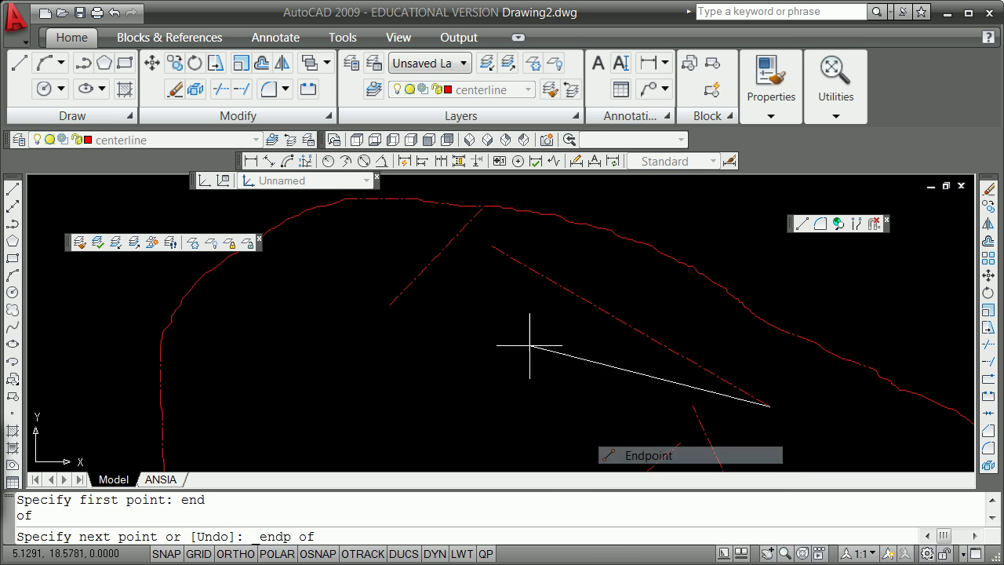
pyautogui.click(487, 246)
pyautogui.press('Return')
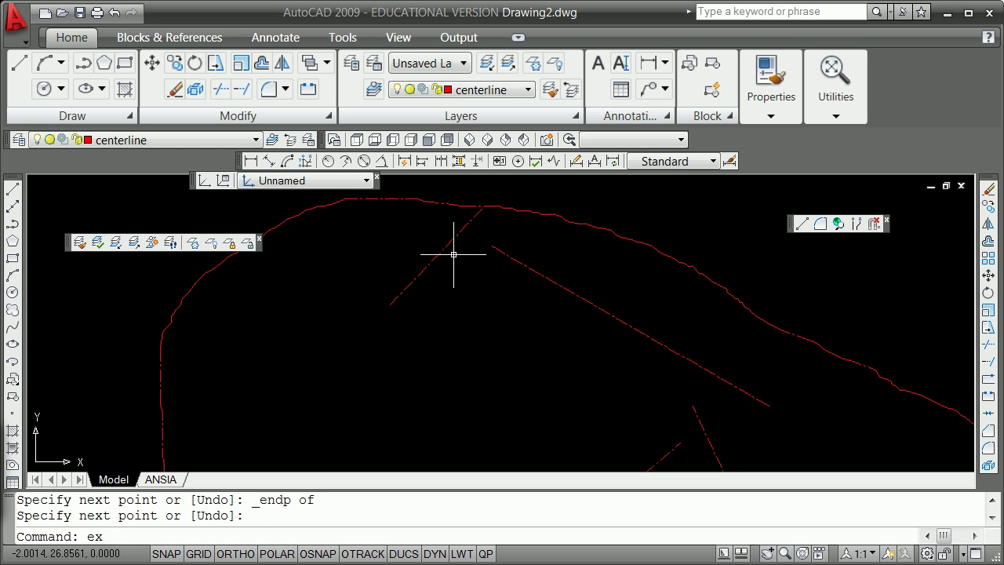
# Extend the original long falling line's upper end to meet the uppermost rising line
pyautogui.press('Return')
pyautogui.press('Return')
pyautogui.click(496, 247)
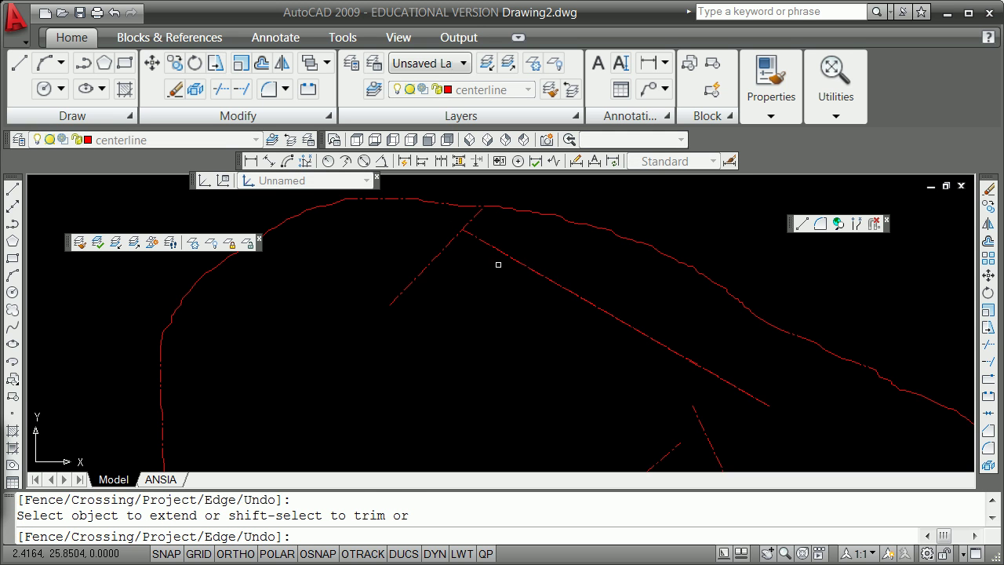
pyautogui.press('Return')
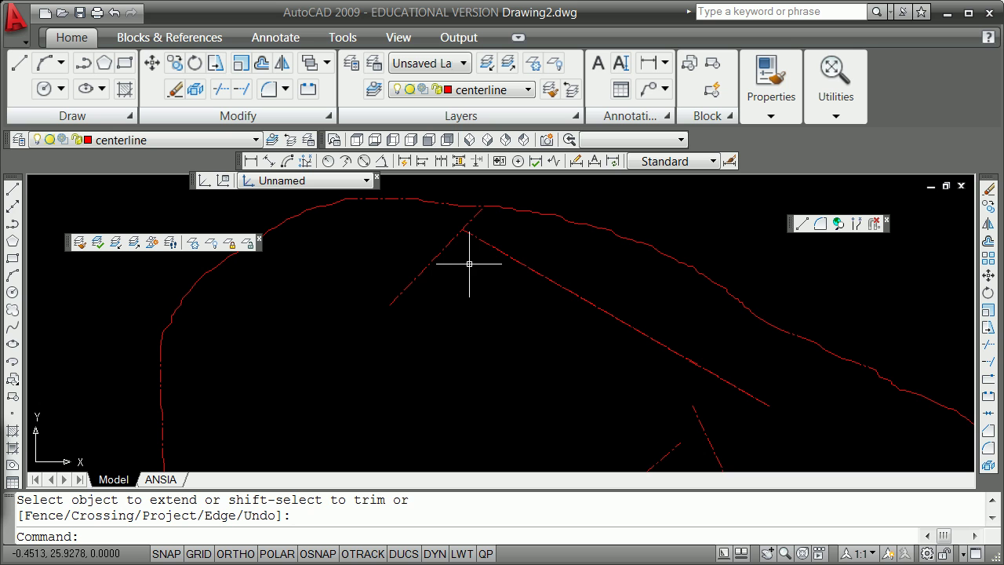
# Move the duplicate falling line from its upper endpoint to the intersection of the extended line and the rising line
pyautogui.write('move')
pyautogui.press('Return')
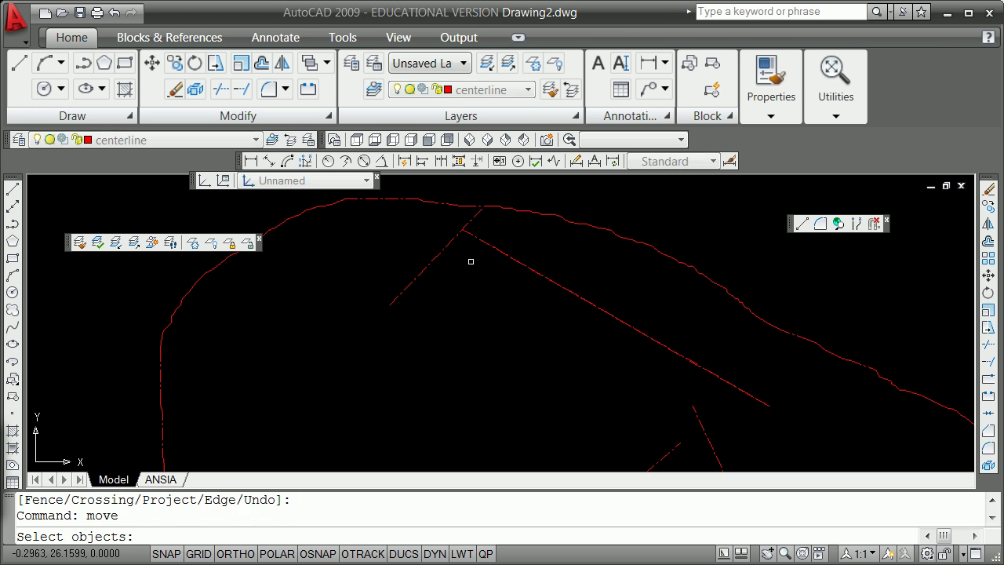
pyautogui.write('w')
pyautogui.press('Return')
pyautogui.click(477, 425)
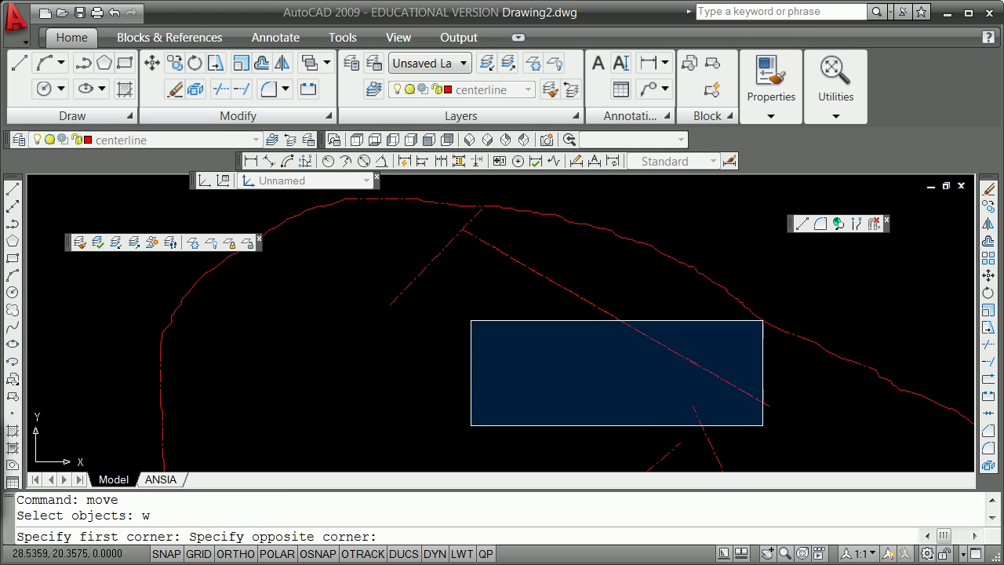
pyautogui.click(795, 232)
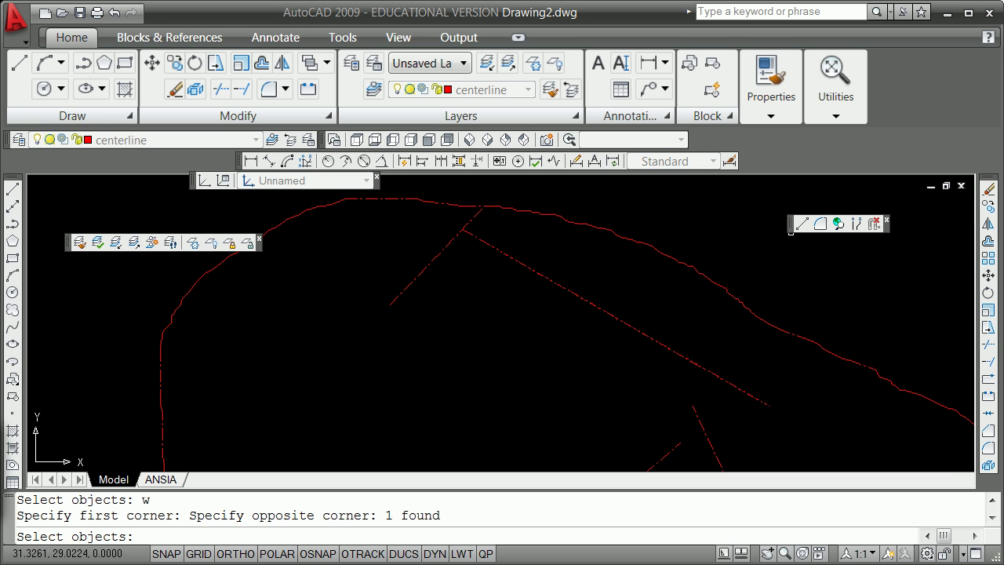
pyautogui.press('Return')
pyautogui.keyDown('shift'); pyautogui.rightClick(768, 223); pyautogui.keyUp('shift')
pyautogui.click(816, 309)
pyautogui.click(493, 258)
pyautogui.keyDown('shift'); pyautogui.rightClick(479, 249); pyautogui.keyUp('shift')
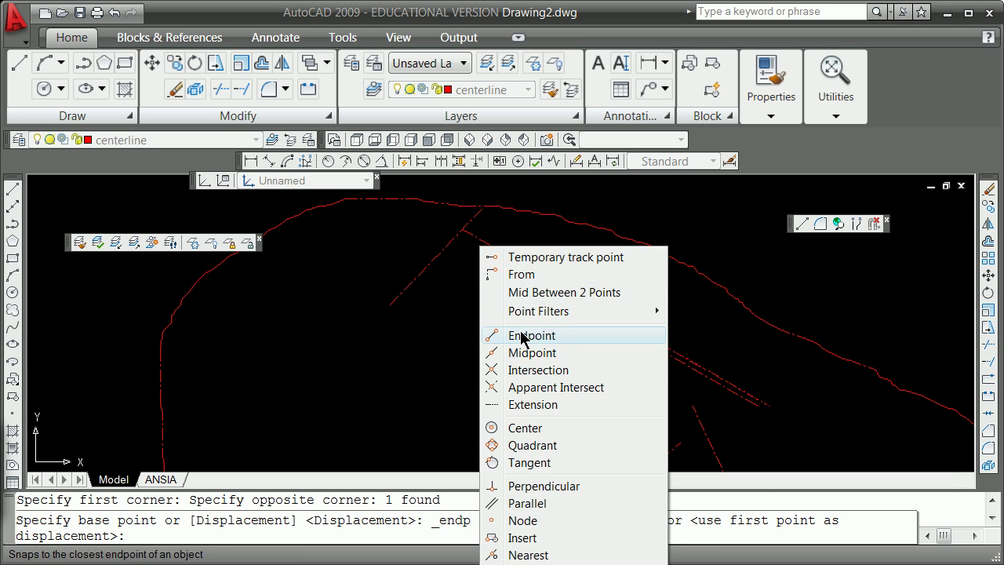
pyautogui.click(536, 370)
pyautogui.click(460, 231)
pyautogui.press('Return')
pyautogui.press('Escape')
# Erase the extended original falling line, keeping the duplicate that was moved
pyautogui.write('e')
pyautogui.press('Return')
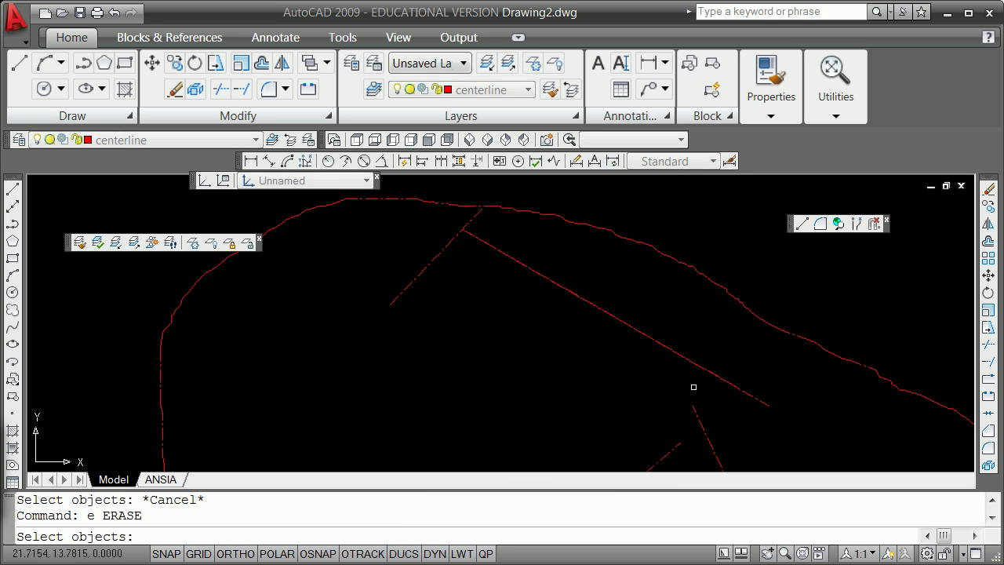
pyautogui.click(766, 403)
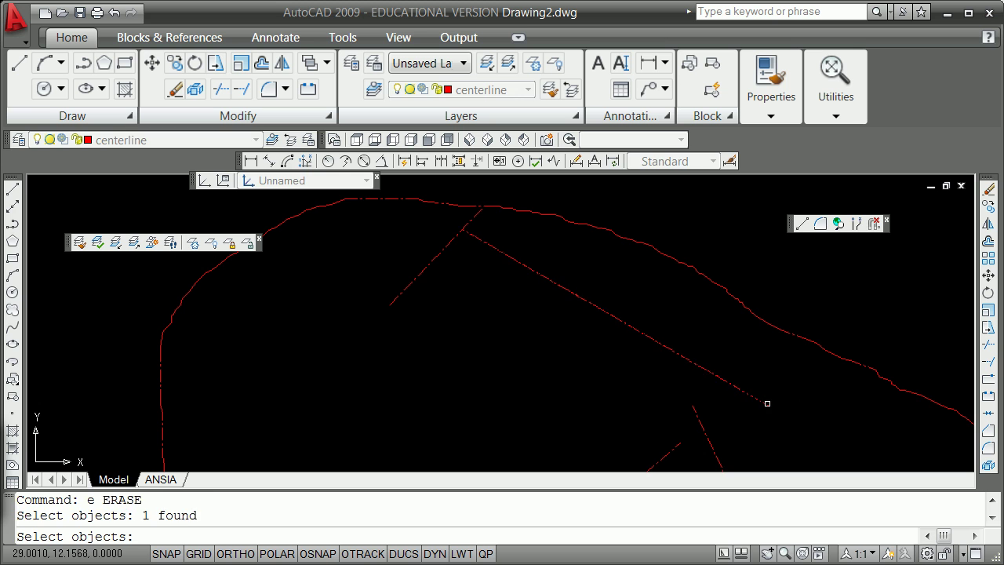
pyautogui.press('Return')
# Move the uppermost rising line from its lower endpoint to the upper endpoint of the falling line
pyautogui.write('move')
pyautogui.press('Return')
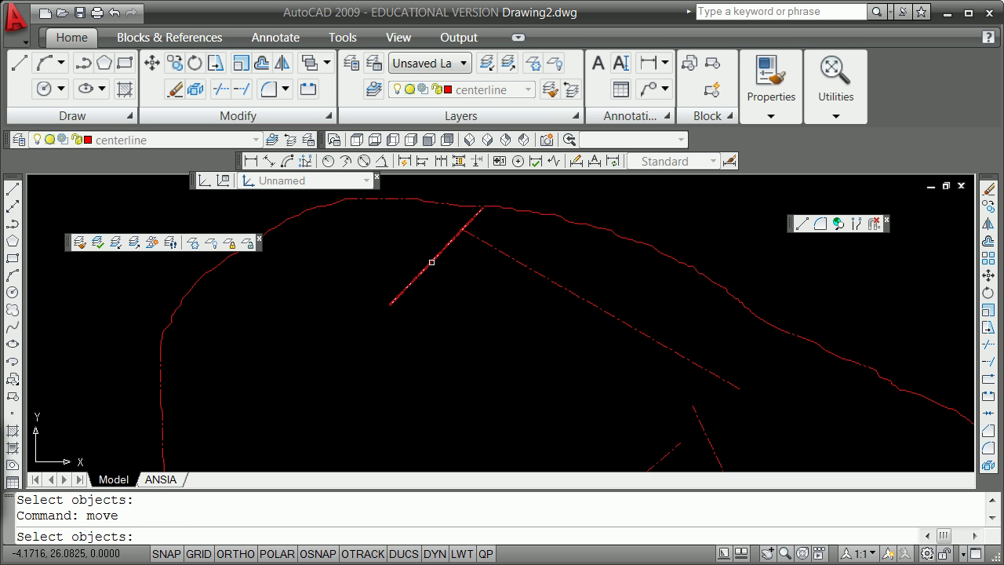
pyautogui.click(435, 264)
pyautogui.press('Return')
pyautogui.keyDown('shift'); pyautogui.rightClick(448, 284); pyautogui.keyUp('shift')
pyautogui.click(481, 360)
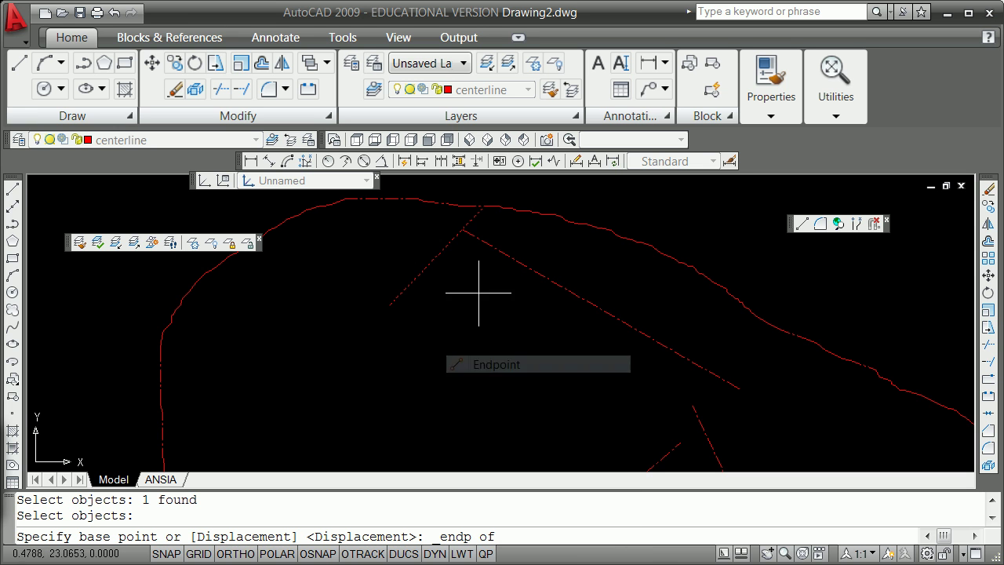
pyautogui.click(391, 304)
pyautogui.keyDown('shift'); pyautogui.rightClick(442, 295); pyautogui.keyUp('shift')
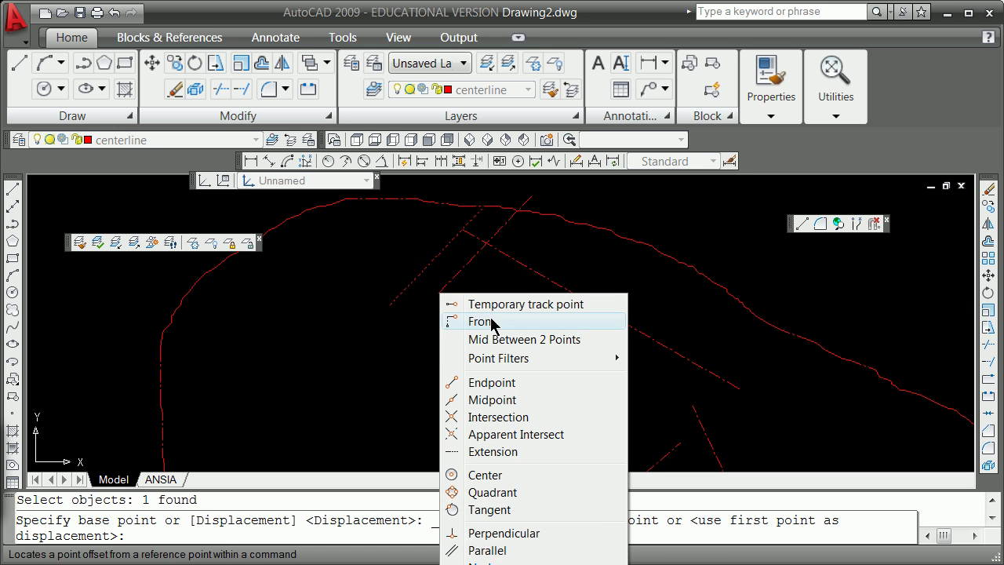
pyautogui.click(492, 383)
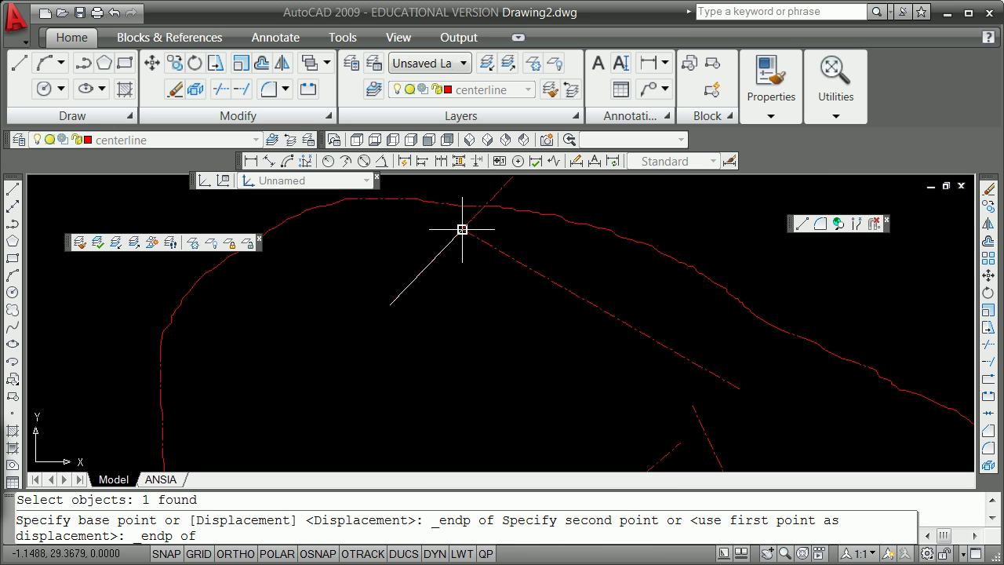
pyautogui.press('Escape')
# Move the long falling line from its upper endpoint to the upper endpoint of the rising line, placing them tip to tail
pyautogui.write("'pan")
pyautogui.press('Return')
pyautogui.moveTo(454, 238)
pyautogui.mouseDown()
pyautogui.moveTo(388, 387)
pyautogui.moveTo(389, 375)
pyautogui.mouseUp()
pyautogui.press('Escape')
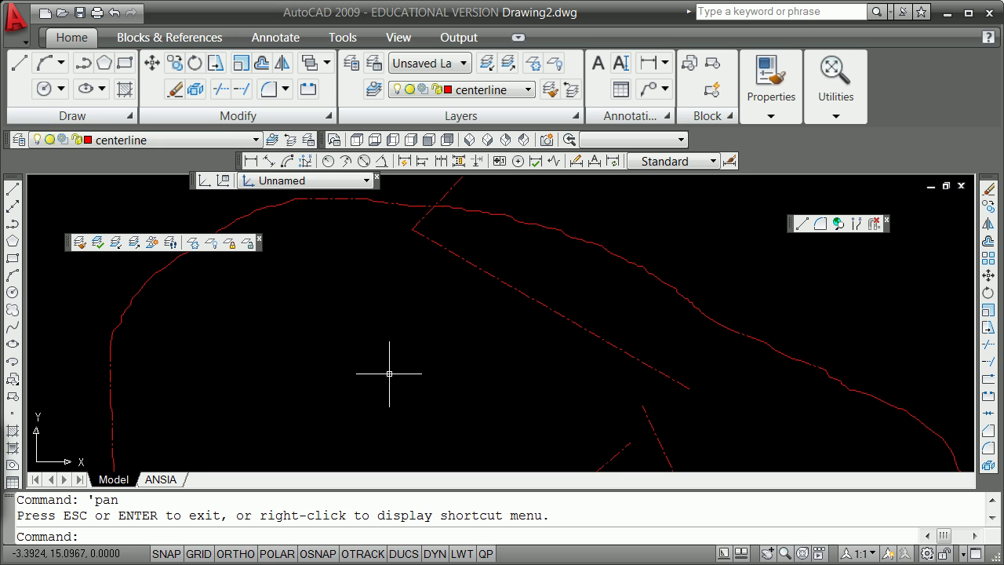
pyautogui.write('pan')
pyautogui.press('Return')
pyautogui.moveTo(390, 375)
pyautogui.mouseDown()
pyautogui.moveTo(397, 294)
pyautogui.moveTo(353, 419)
pyautogui.mouseUp()
pyautogui.press('Escape')
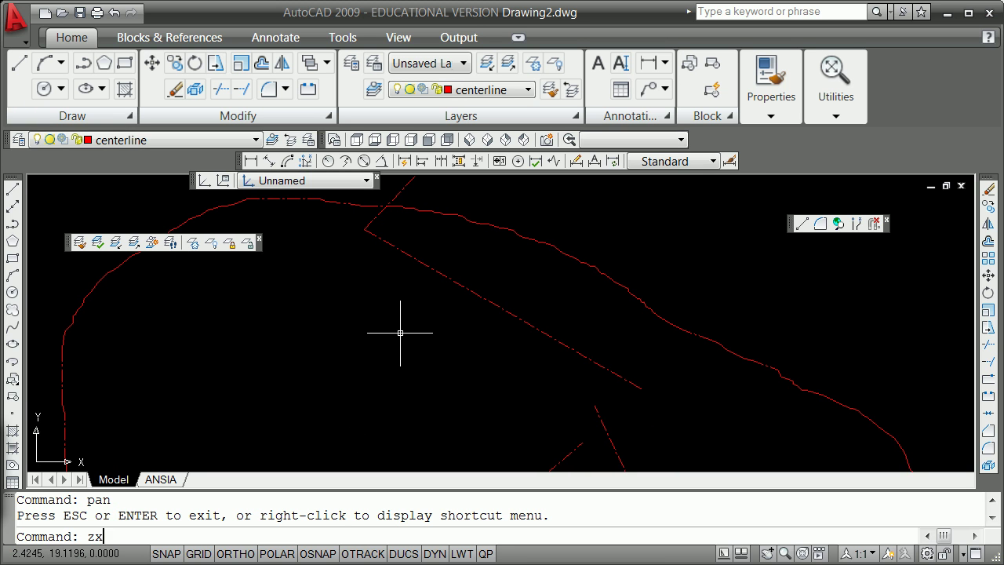
pyautogui.write('zx')
pyautogui.press('Escape')
pyautogui.write('z')
pyautogui.press('Return')
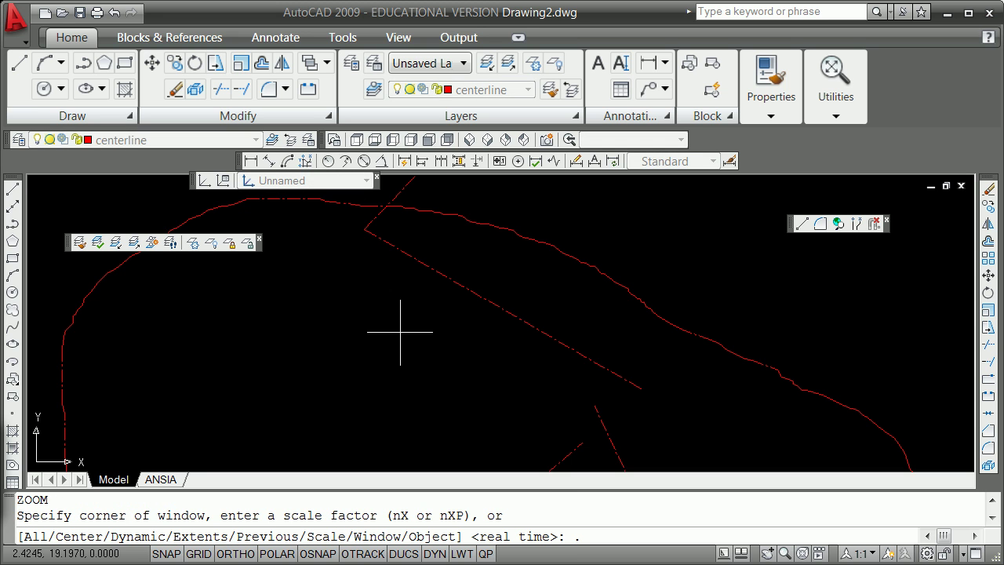
pyautogui.press('Return')
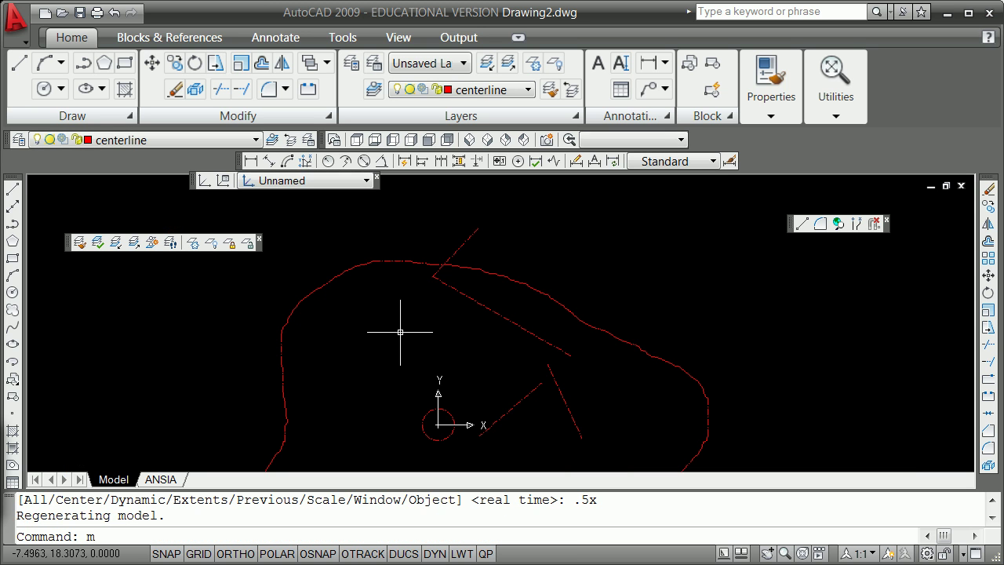
pyautogui.write('move')
pyautogui.press('Return')
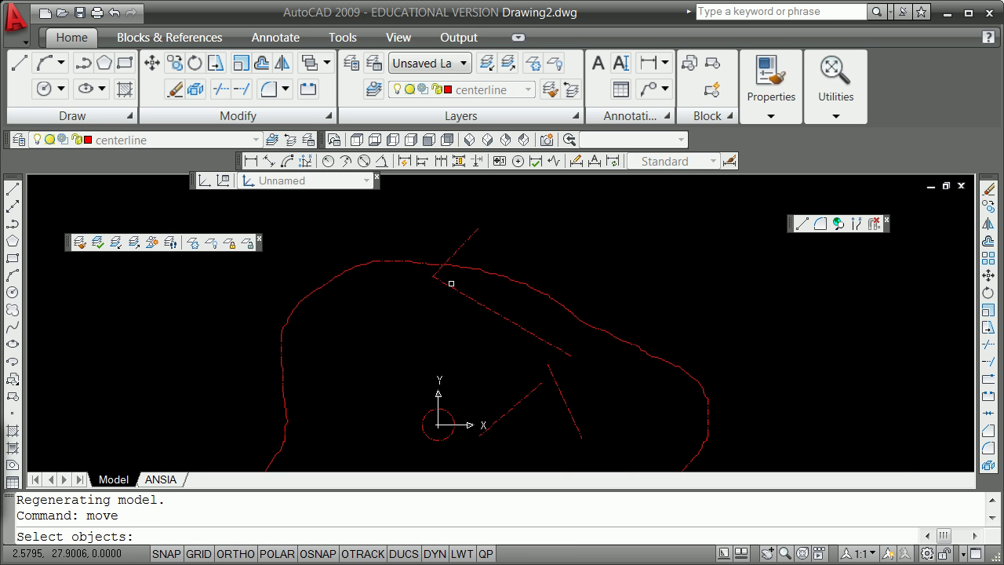
pyautogui.click(450, 283)
pyautogui.press('Return')
pyautogui.keyDown('shift'); pyautogui.rightClick(441, 300); pyautogui.keyUp('shift')
pyautogui.click(502, 385)
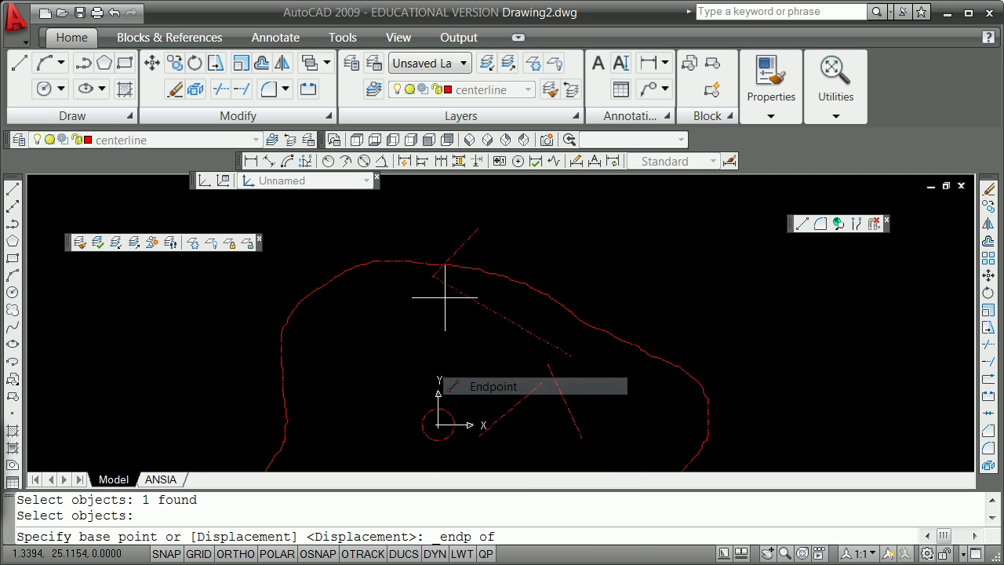
pyautogui.click(433, 278)
pyautogui.keyDown('shift'); pyautogui.rightClick(490, 252); pyautogui.keyUp('shift')
pyautogui.click(543, 337)
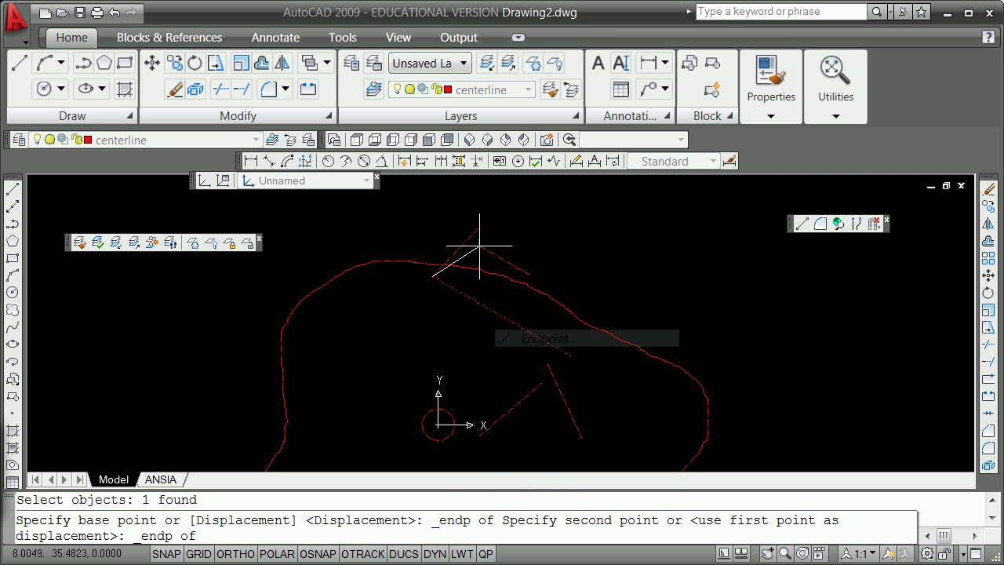
pyautogui.click(477, 226)
pyautogui.press('Return')
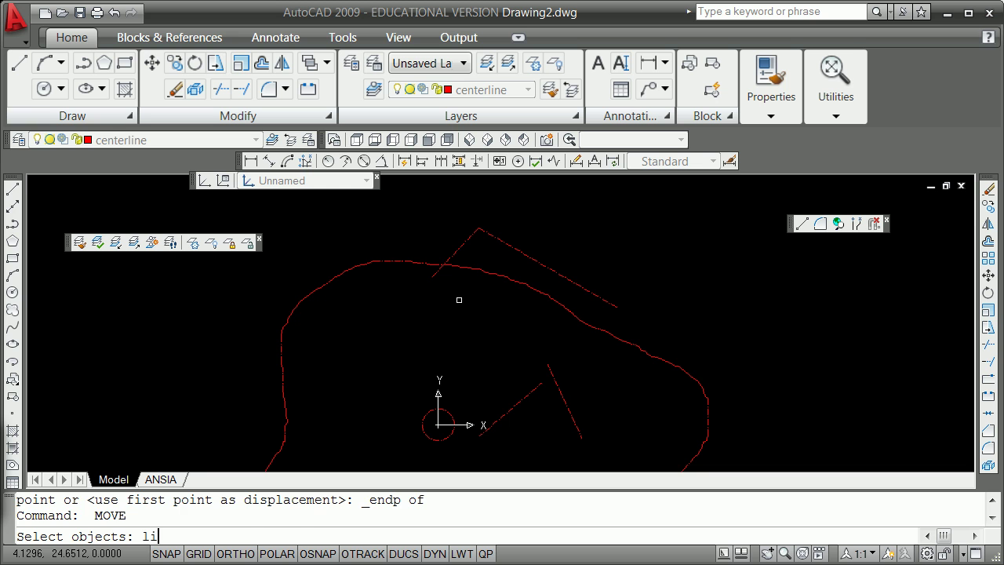
pyautogui.write('l')
pyautogui.press('Return')
pyautogui.press('Escape')
# Draw a resultant line from the rising line's lower endpoint to the falling line's lower endpoint, closing the triangle
pyautogui.write('line')
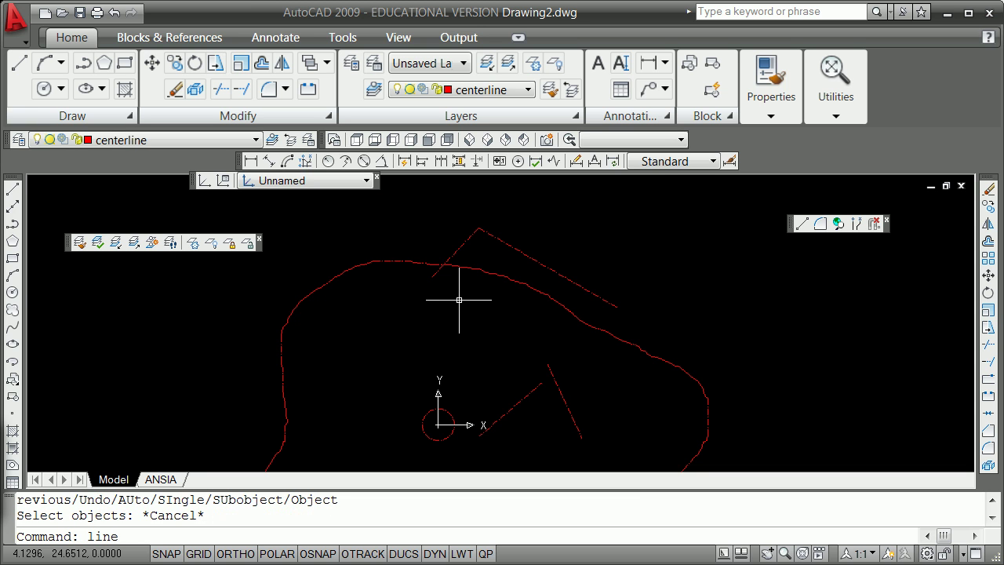
pyautogui.press('Return')
pyautogui.write('end')
pyautogui.press('Return')
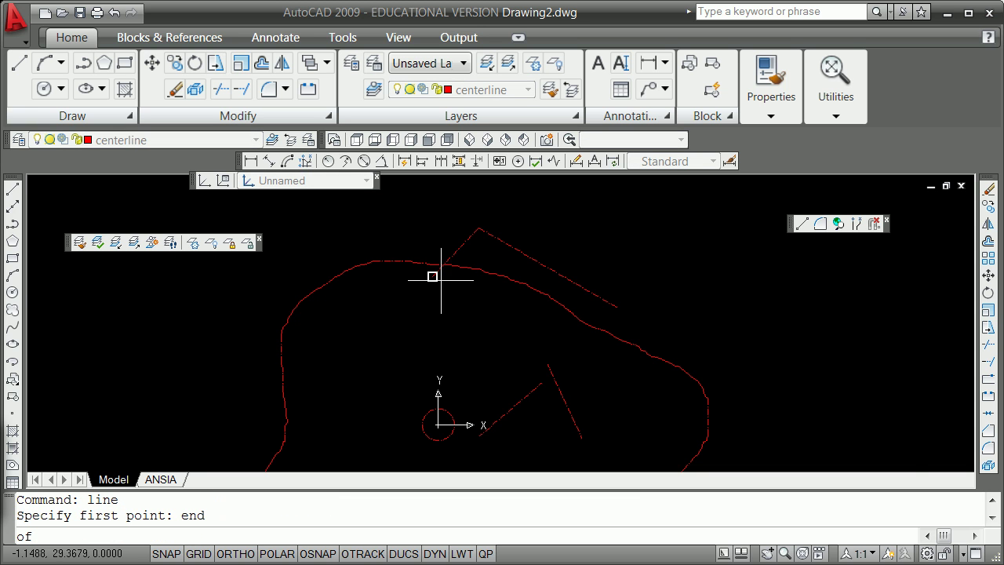
pyautogui.click(443, 278)
pyautogui.keyDown('shift'); pyautogui.rightClick(729, 387); pyautogui.keyUp('shift')
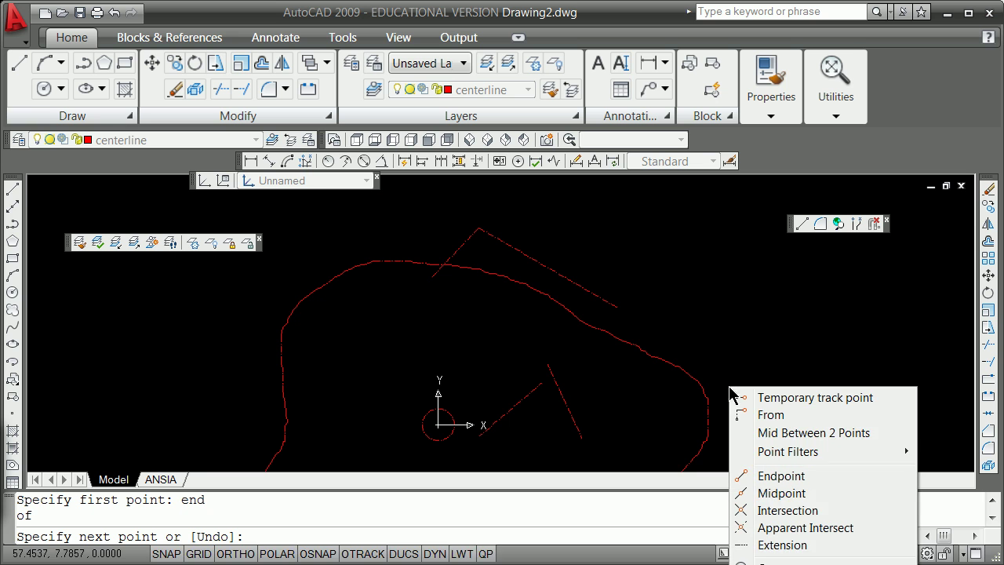
pyautogui.click(814, 477)
pyautogui.press('Return')
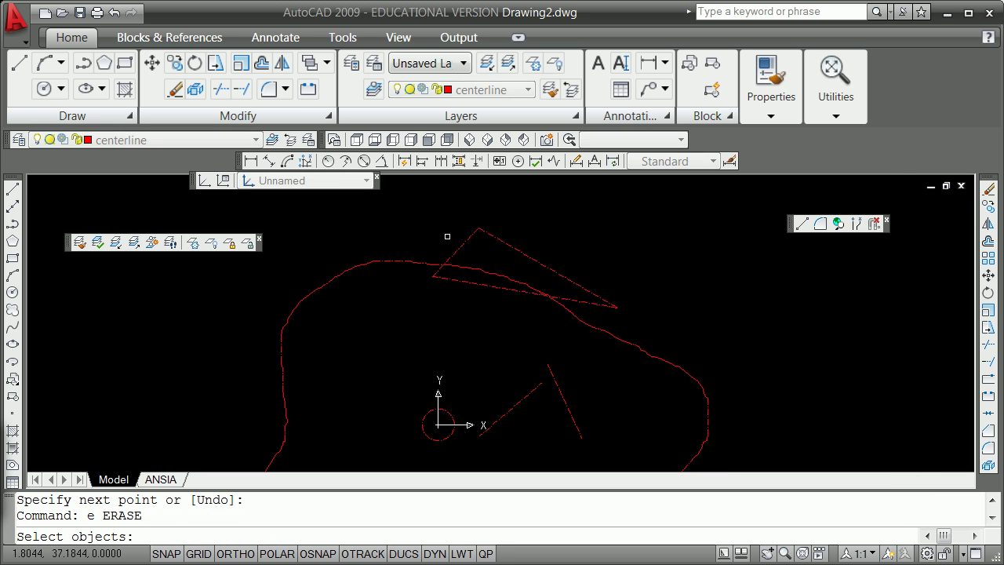
# Erase the rising and falling component lines, keeping the resultant line
pyautogui.moveTo(463, 235); pyautogui.dragTo(463, 240)
pyautogui.click(470, 244)
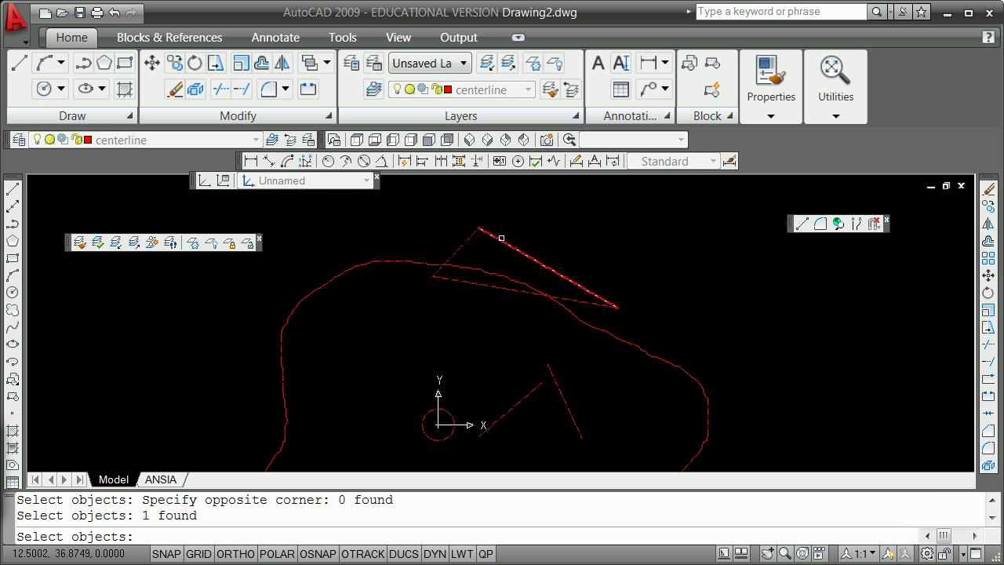
pyautogui.click(502, 242)
pyautogui.press('Return')
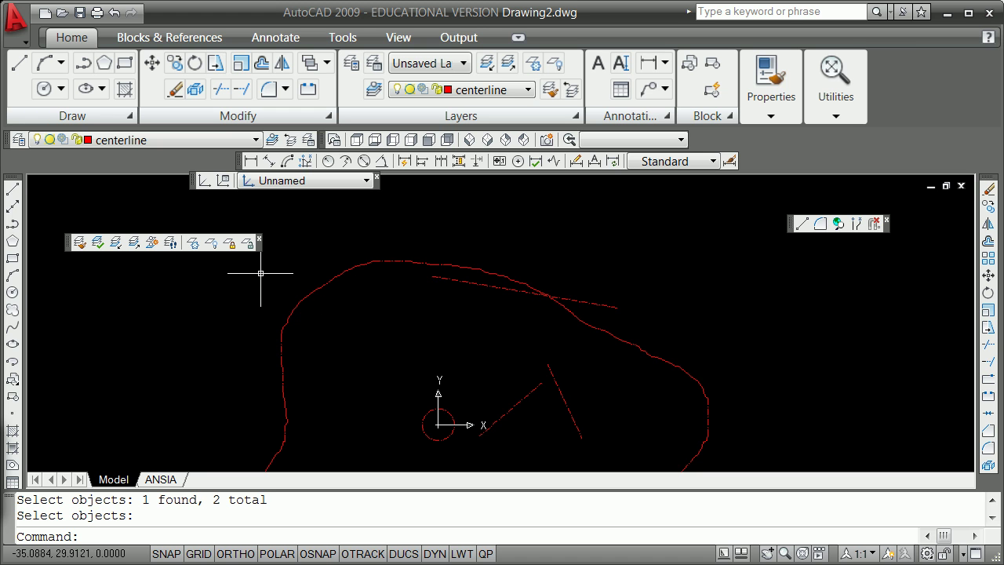
# Undo the line erasure, resultant construction and preceding edits, back through the UCS change and the REGION and PEDIT operations
pyautogui.press('u')
pyautogui.press('Return')
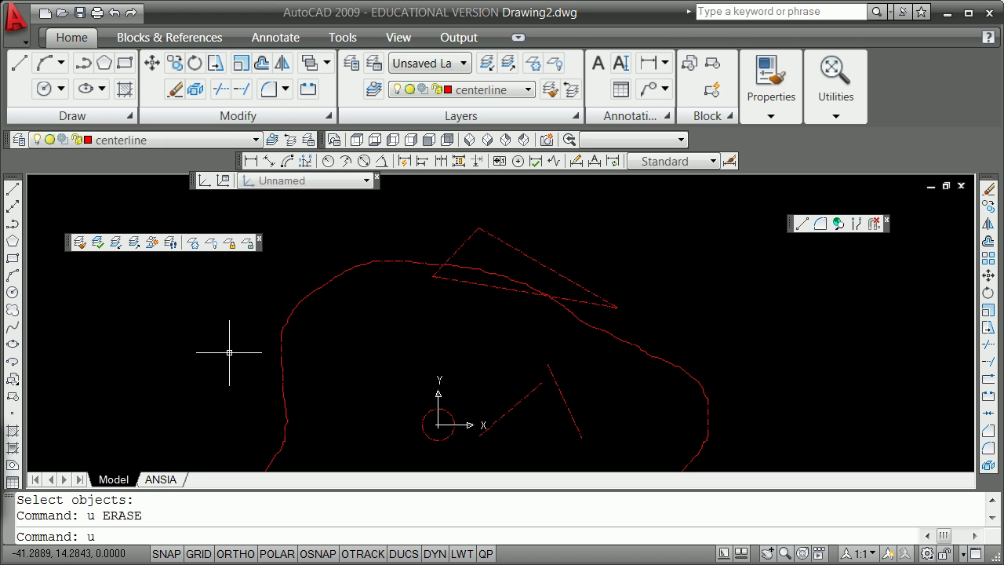
pyautogui.press('u')
pyautogui.press('Return')
pyautogui.press('u')
pyautogui.press('Return')
pyautogui.press('u')
pyautogui.press('Return')
pyautogui.press('u')
pyautogui.press('Return')
pyautogui.press('u')
pyautogui.press('Return')
pyautogui.press('u')
pyautogui.press('Return')
pyautogui.press('u')
pyautogui.press('Return')
pyautogui.press('u')
pyautogui.press('Return')
pyautogui.press('u')
pyautogui.press('Return')
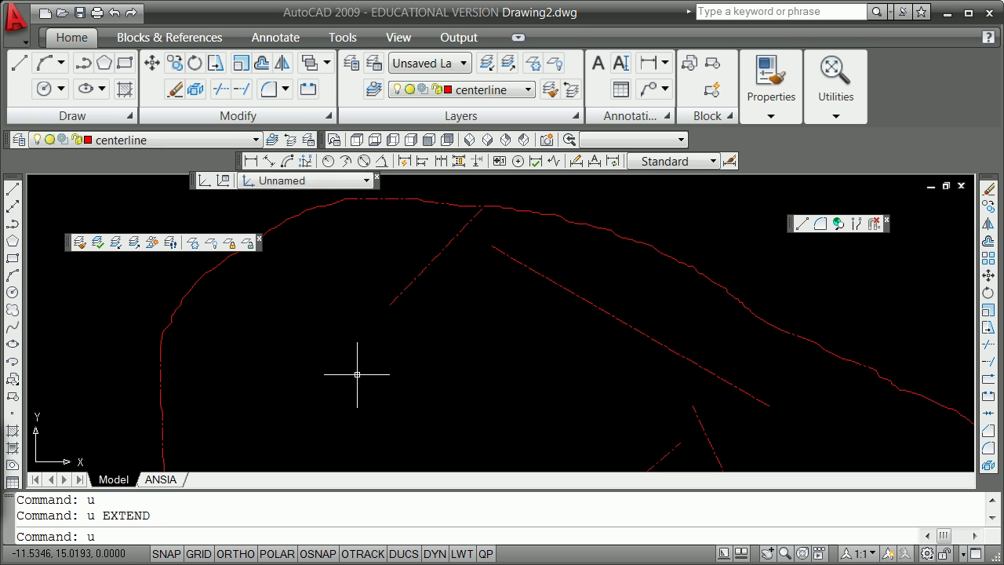
pyautogui.press('u')
pyautogui.press('Return')
pyautogui.press('u')
pyautogui.press('Return')
pyautogui.press('u')
pyautogui.press('Return')
pyautogui.press('u')
pyautogui.press('Return')
pyautogui.press('u')
pyautogui.press('Return')
pyautogui.press('u')
pyautogui.press('Return')
pyautogui.press('u')
pyautogui.press('Return')
pyautogui.press('u')
pyautogui.press('Return')
pyautogui.press('u')
pyautogui.press('Return')
pyautogui.press('u')
pyautogui.press('Return')
pyautogui.press('u')
pyautogui.press('Return')
pyautogui.write('uu')
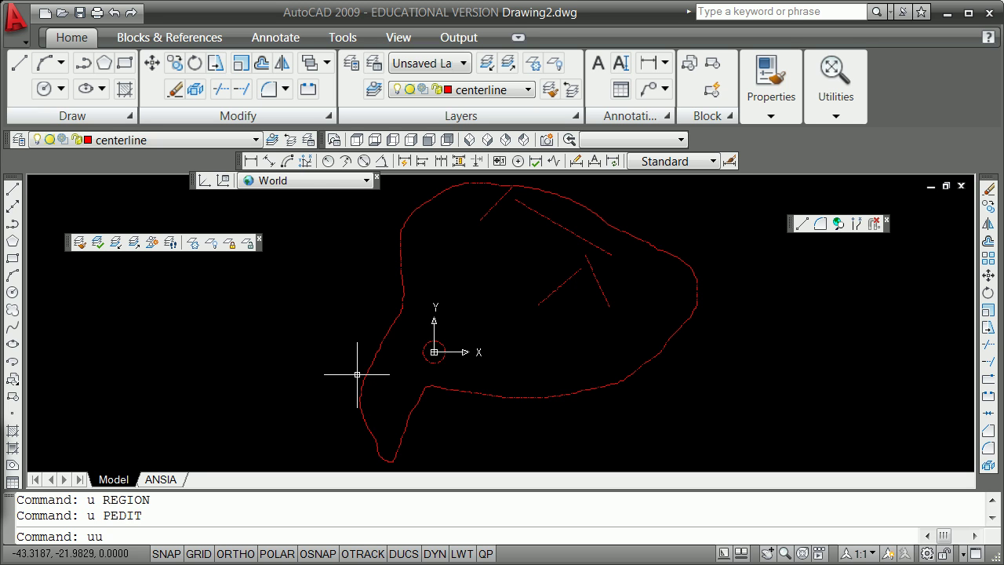
pyautogui.press('Return')
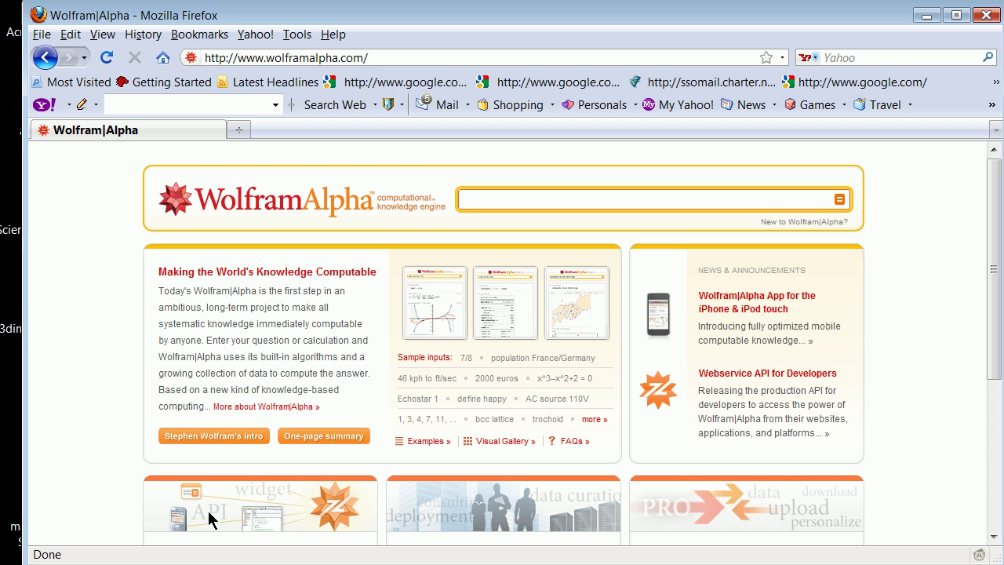
# Switch to Wolfram|Alpha in Firefox, evaluate Cross[{13.14,37.49,0},{9.14,9.57,0}] and review the full results
pyautogui.moveTo(443, 413)
pyautogui.write('Cross[{13.14,37.49,0')
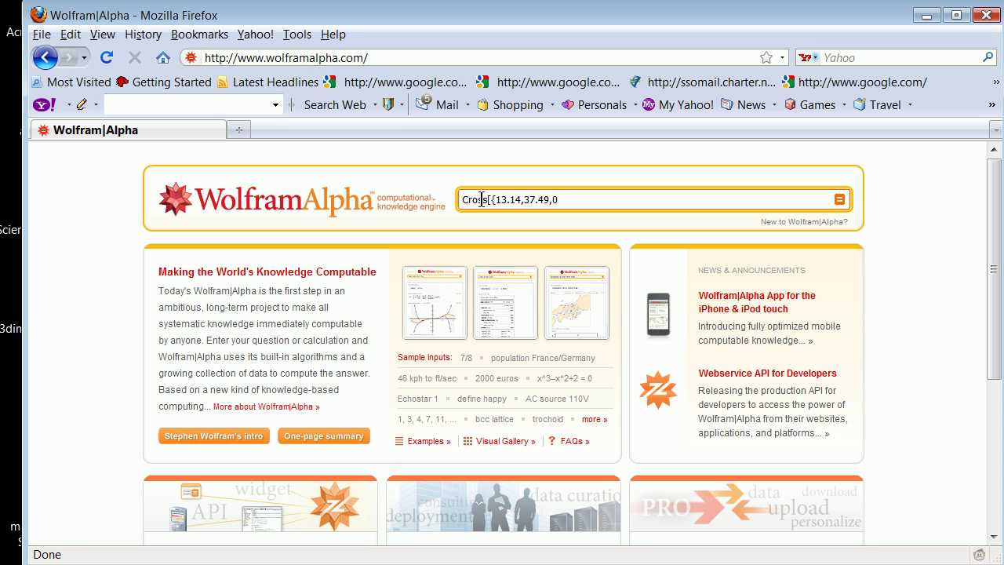
pyautogui.write('},{9.14,9.57,0}]')
pyautogui.click(838, 200)
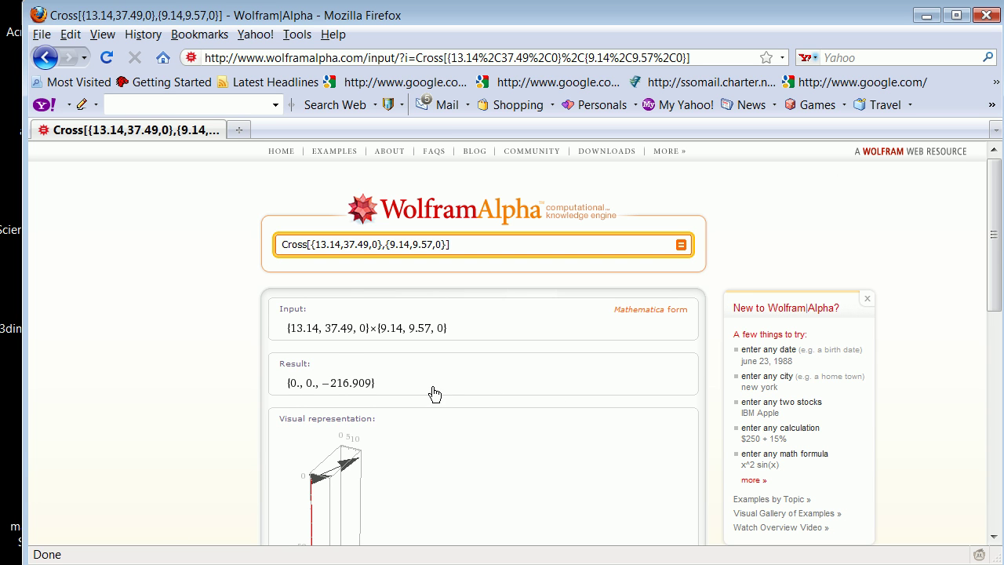
pyautogui.scroll(-8, 358, 336)
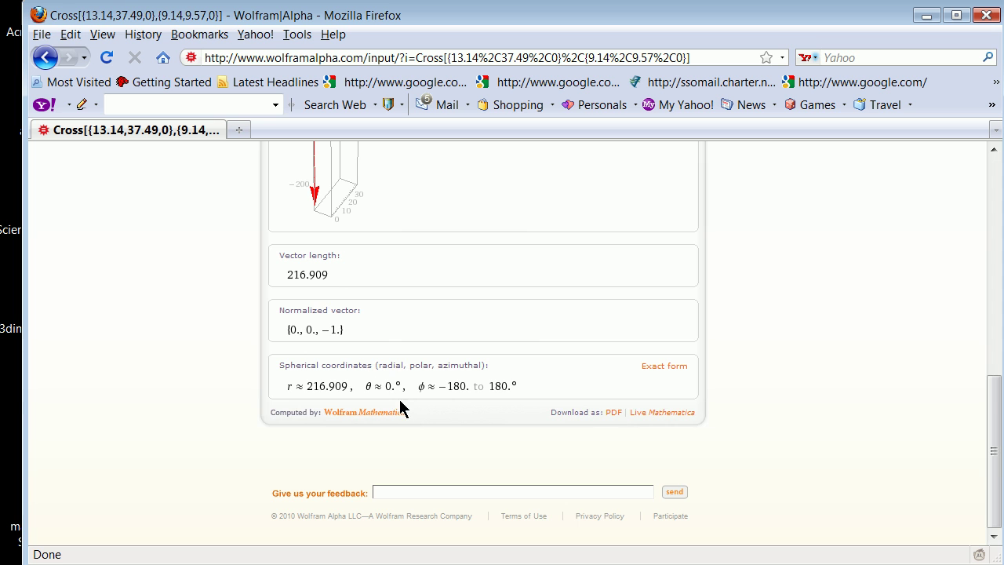
pyautogui.scroll(10, 324, 307)
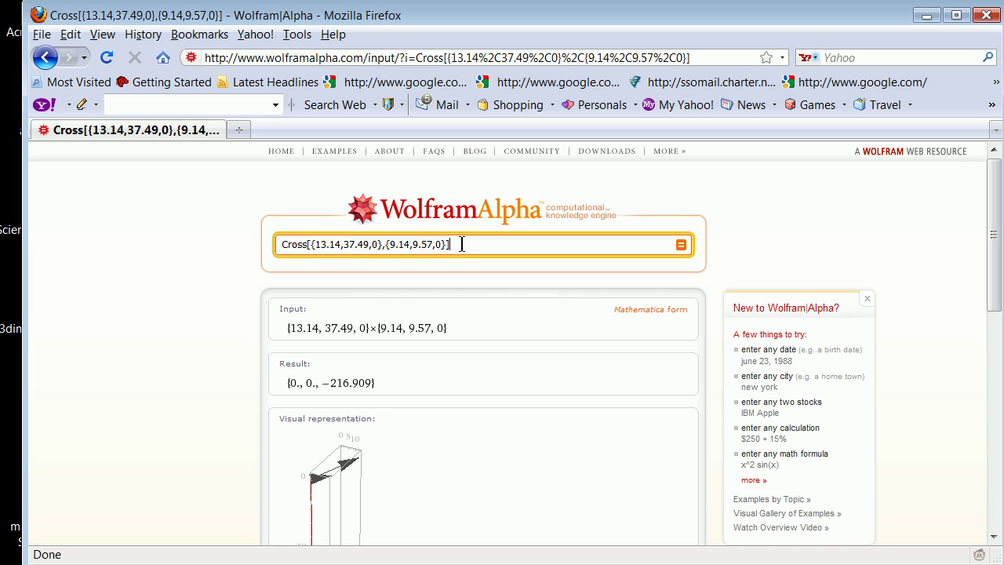
# Replace the first vector in the cross product query with 23.18,43.28,0
pyautogui.click(376, 244)
pyautogui.moveTo(377, 244); pyautogui.dragTo(317, 242)
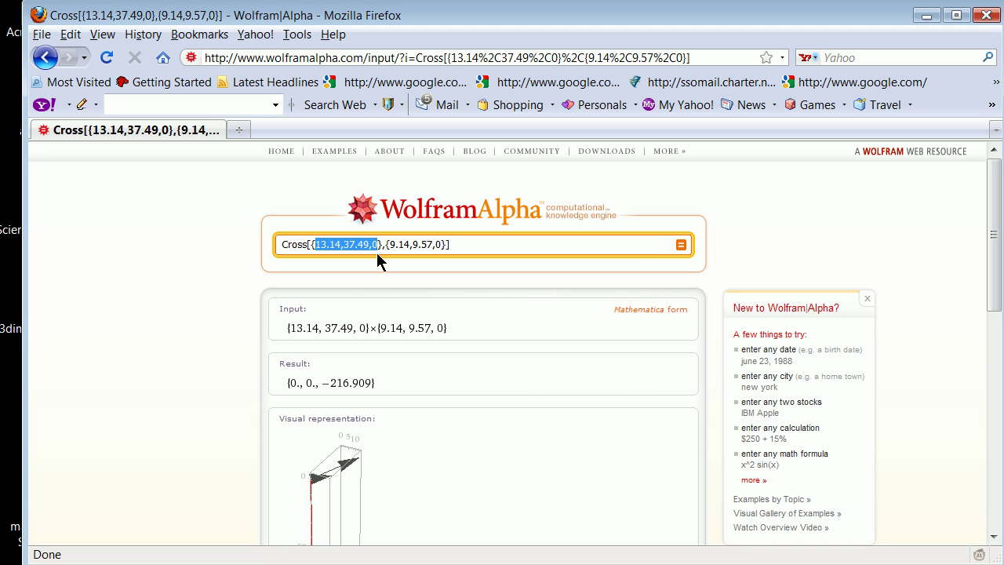
pyautogui.write('23.18')
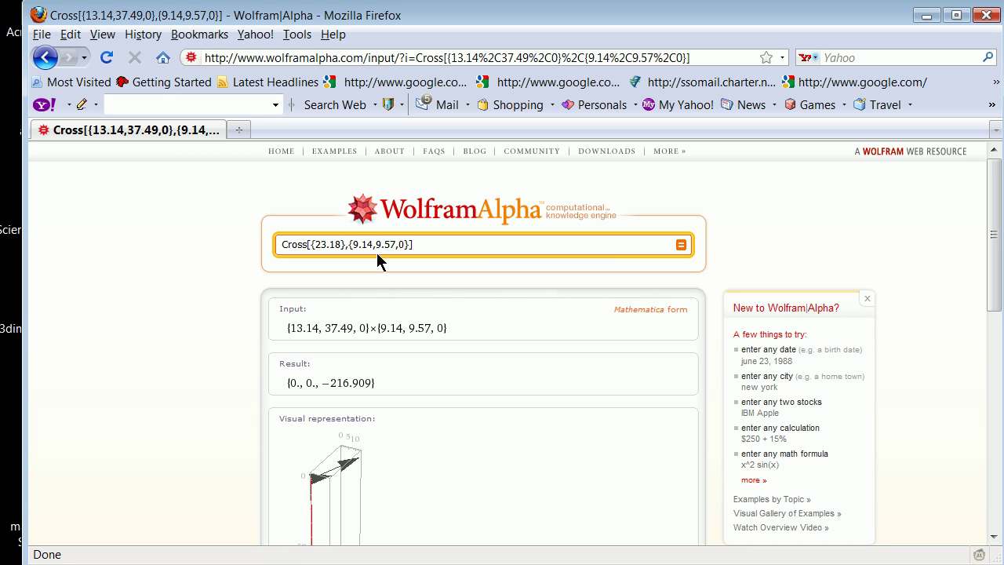
pyautogui.write(',43.2')
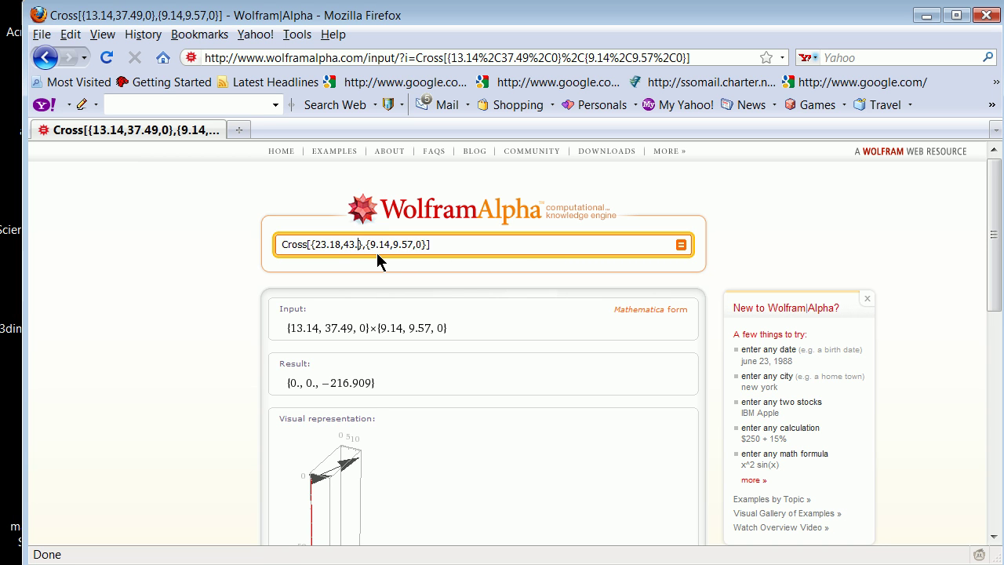
pyautogui.write('8,0')
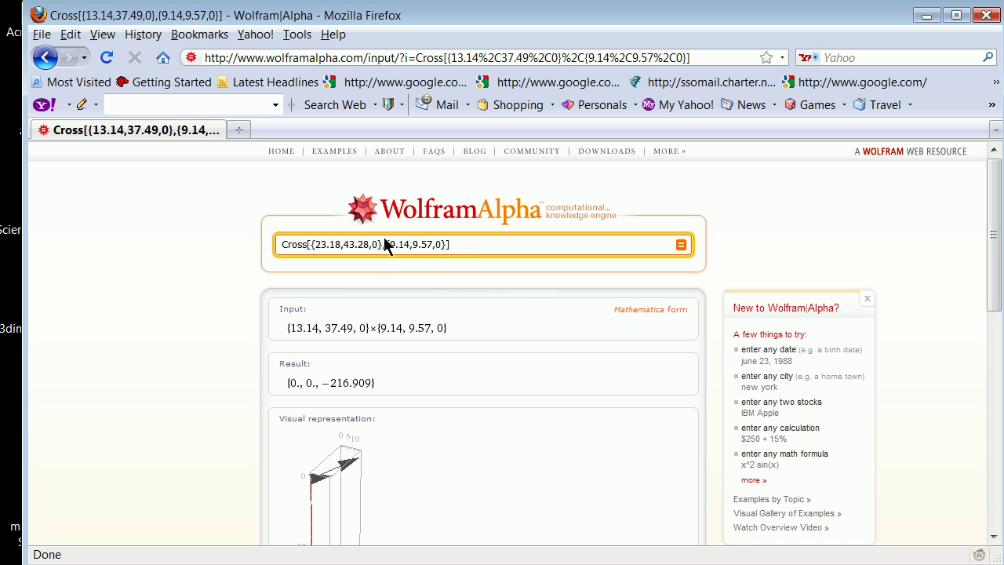
# Replace the second vector in the cross product query with 27.45,-15.82,0 and evaluate the expression
pyautogui.moveTo(390, 243); pyautogui.dragTo(441, 240)
pyautogui.write('27.45,-15.8')
pyautogui.write(',0')
pyautogui.click(682, 246)
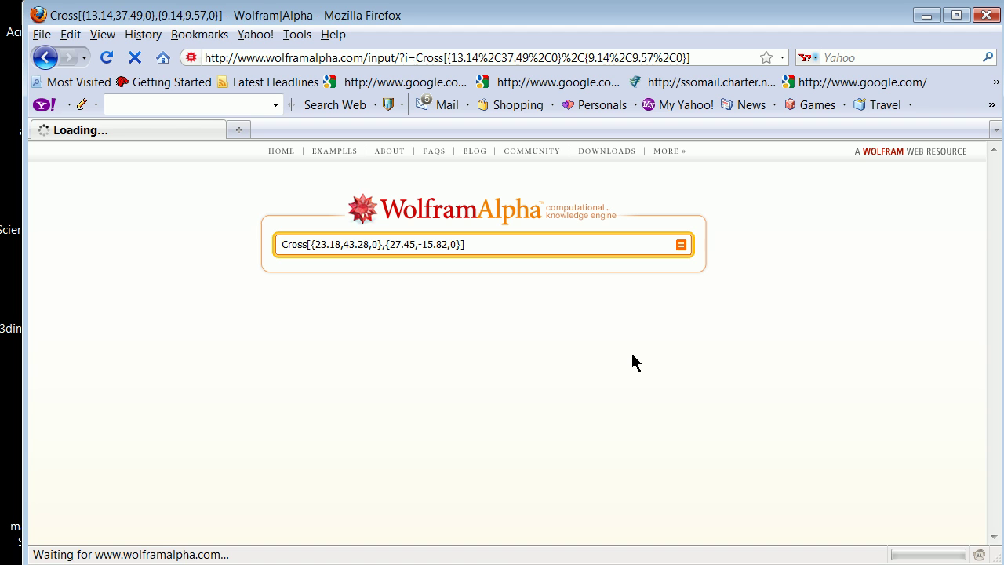